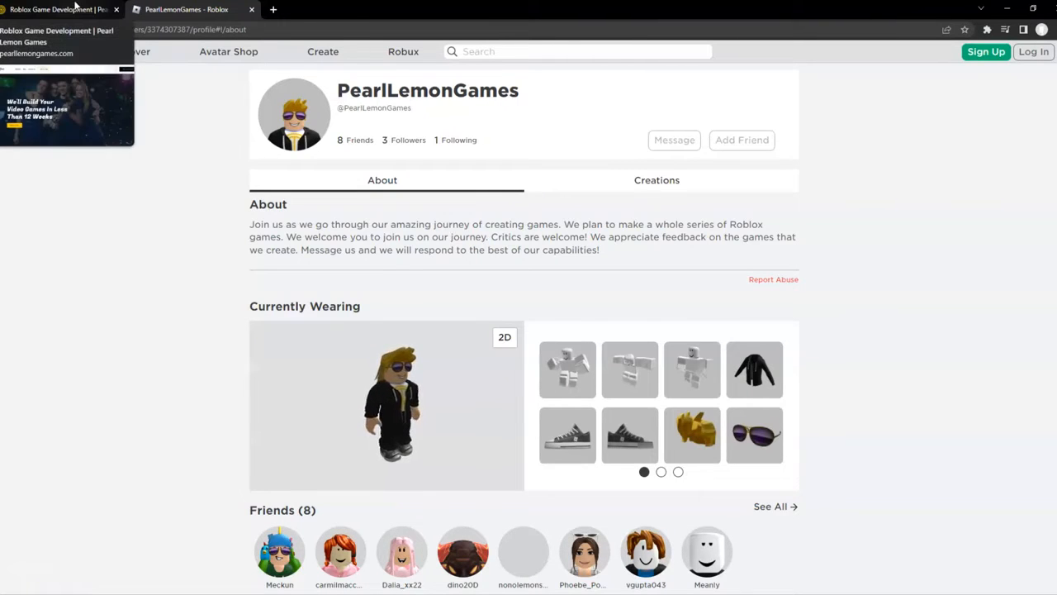
{"action": "left_click", "coordinate": [58, 9]}
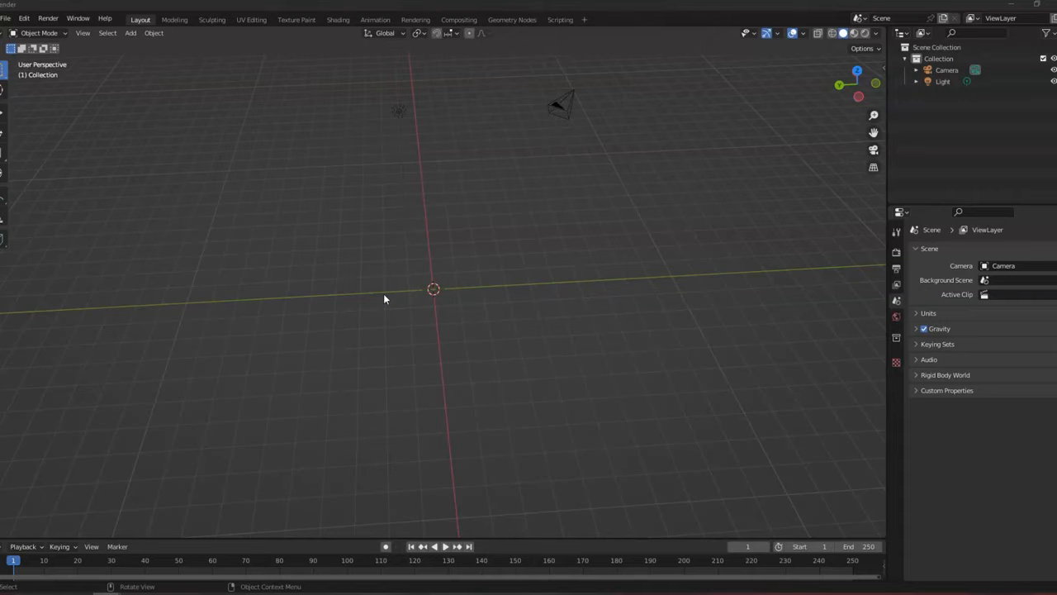
- Open a fresh default scene without saving the changes to untitled.blend
{"action": "key", "text": "ctrl+z"}
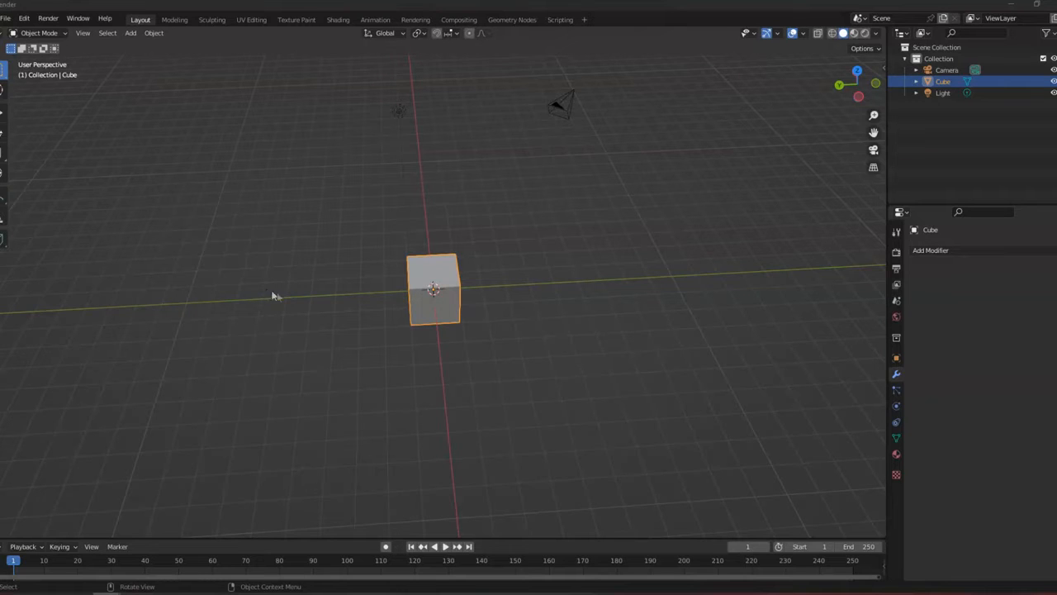
{"action": "left_click", "coordinate": [318, 293]}
{"action": "key", "text": "b"}
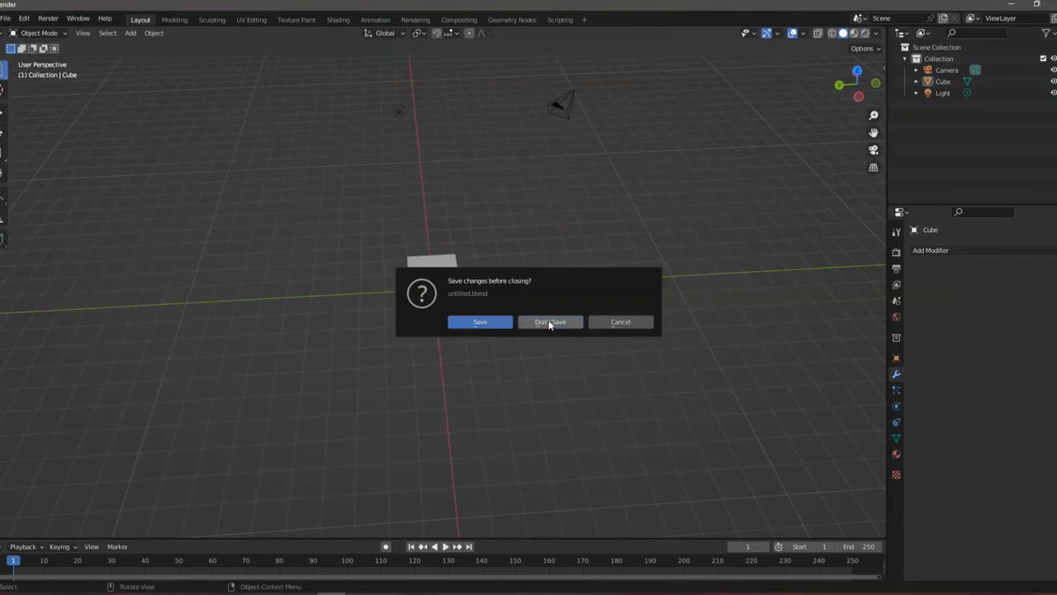
{"action": "left_click", "coordinate": [551, 323]}
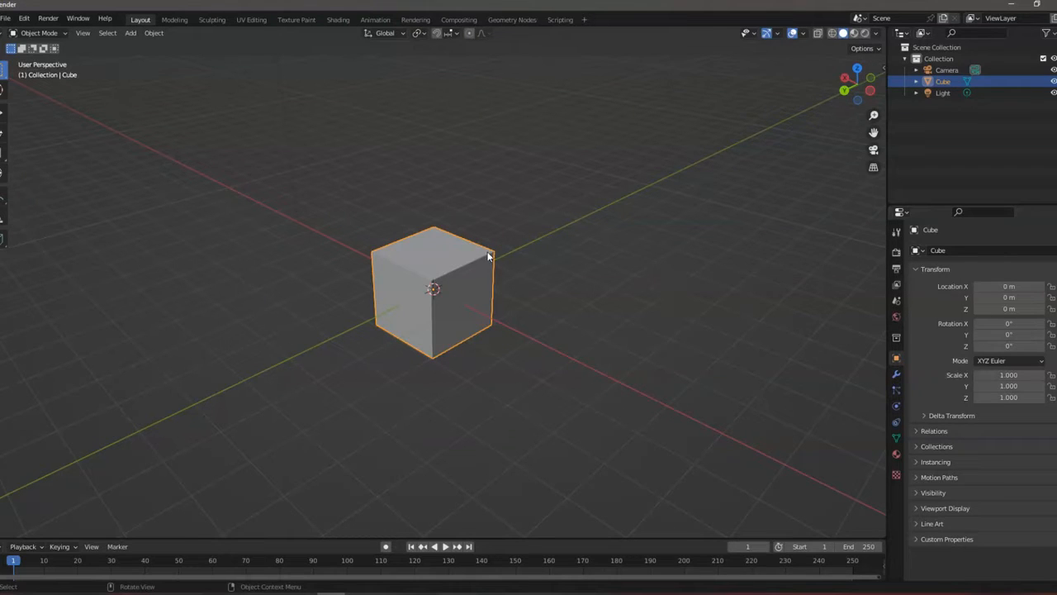
- Add an Array modifier to the default cube
{"action": "left_click", "coordinate": [498, 219]}
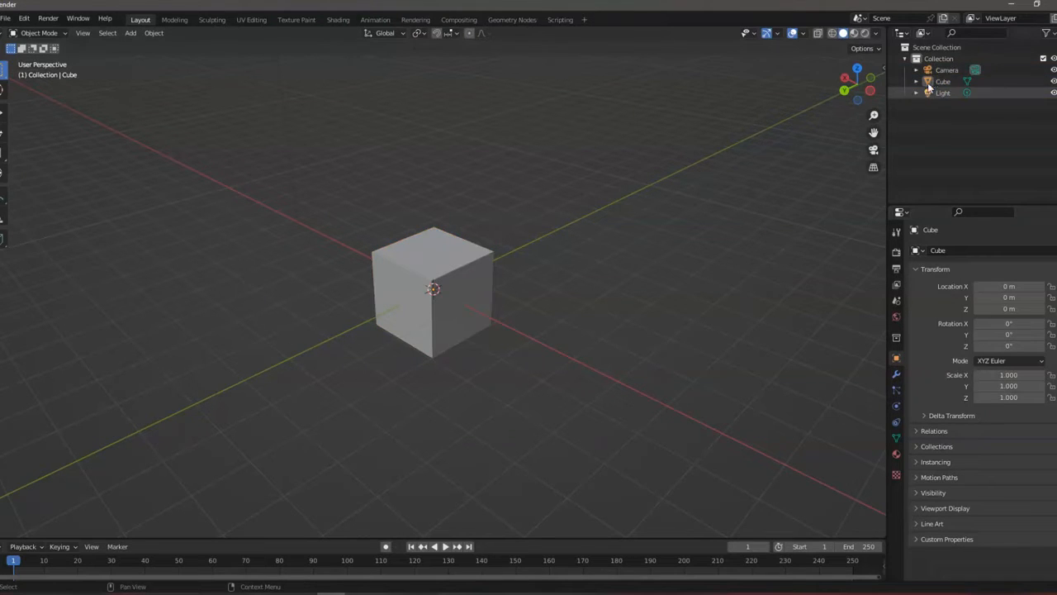
{"action": "left_click", "coordinate": [940, 82]}
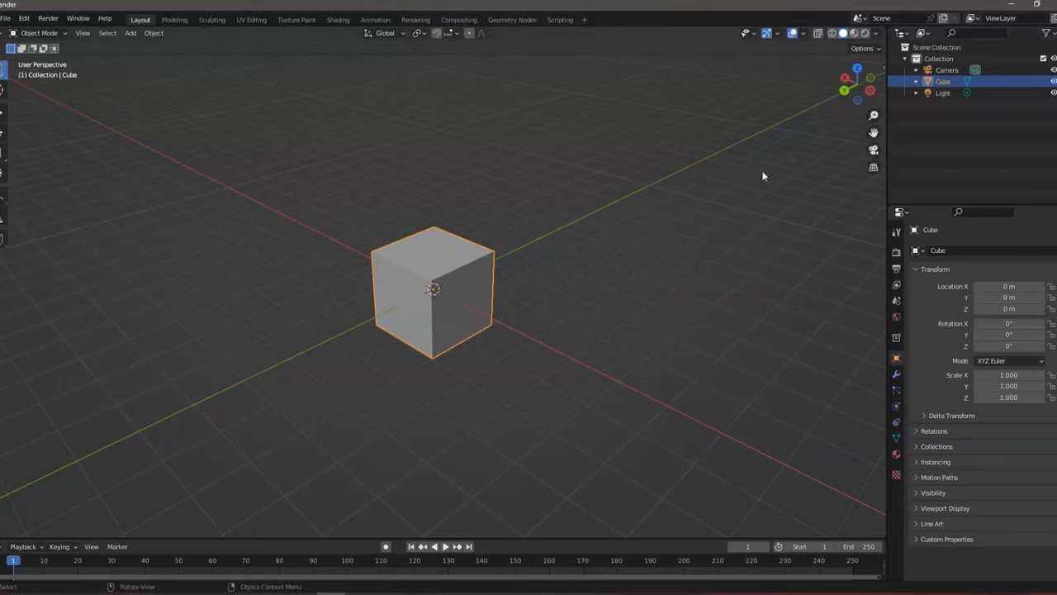
{"action": "left_click", "coordinate": [896, 374]}
{"action": "left_click", "coordinate": [814, 308]}
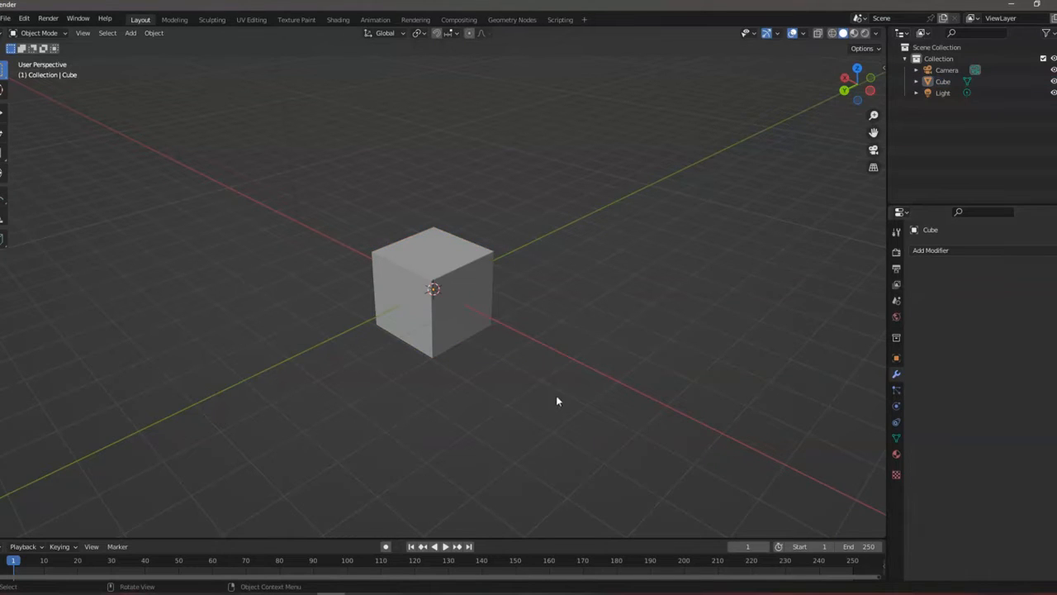
{"action": "left_click", "coordinate": [477, 286]}
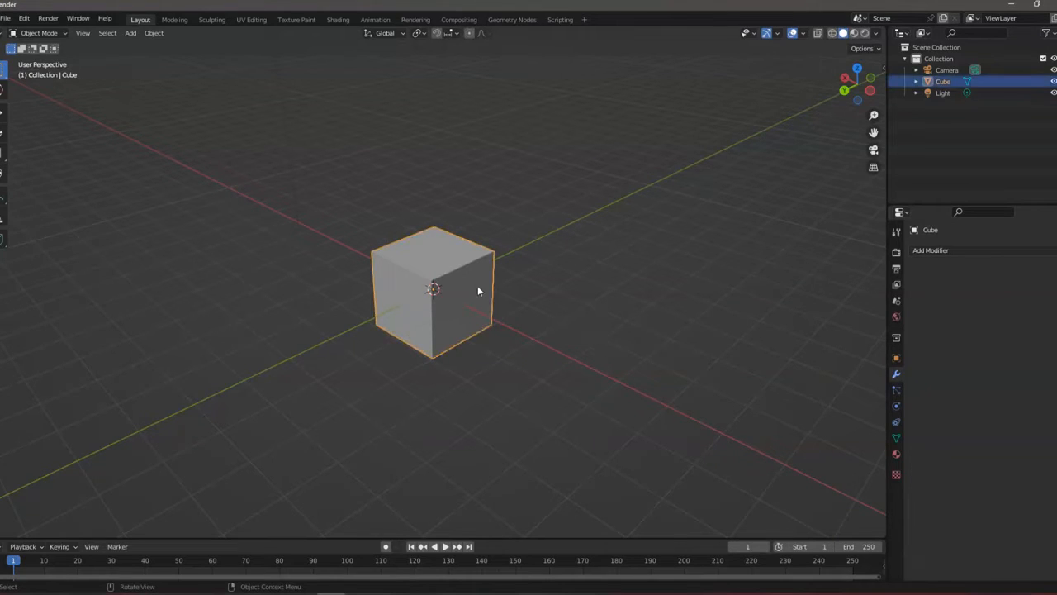
{"action": "left_click", "coordinate": [932, 251]}
{"action": "left_click", "coordinate": [932, 250]}
{"action": "left_click", "coordinate": [940, 252]}
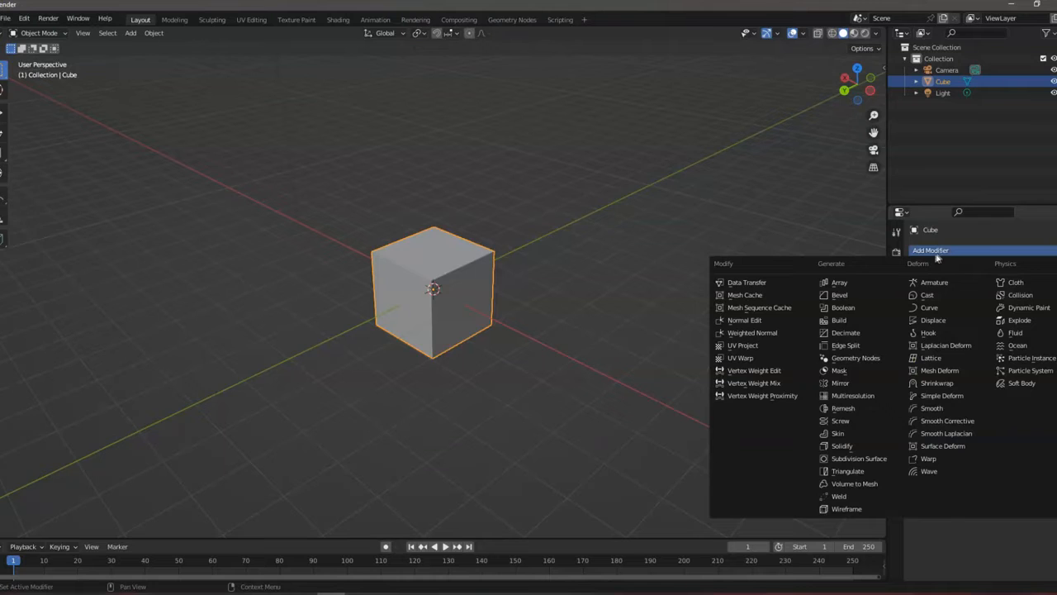
{"action": "left_click", "coordinate": [839, 283]}
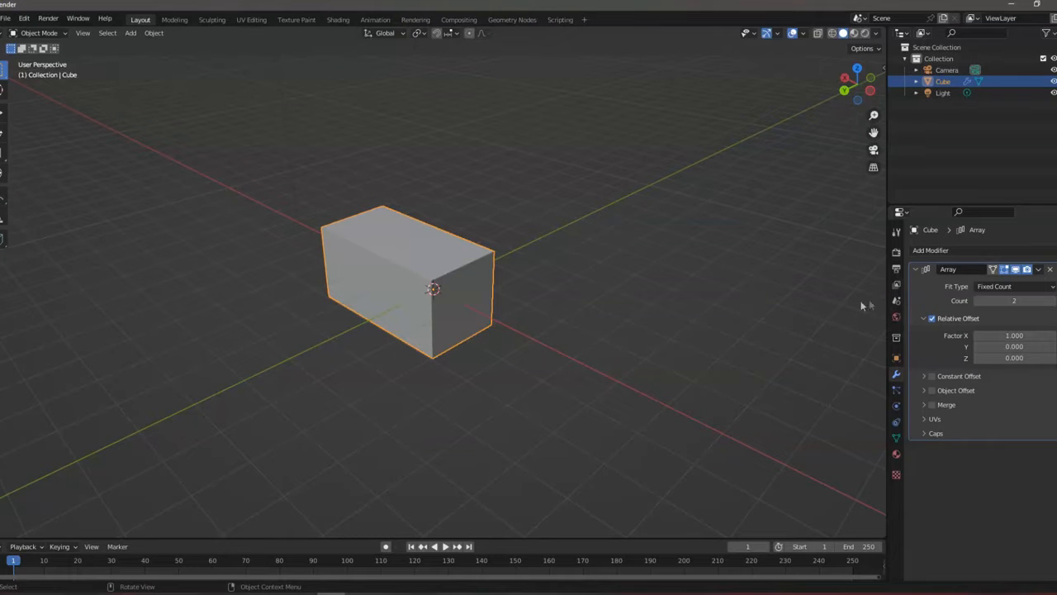
- Try the Array modifier's Fit Length and Fit Curve types and return the fit type to Fixed Count
{"action": "left_click", "coordinate": [1035, 287]}
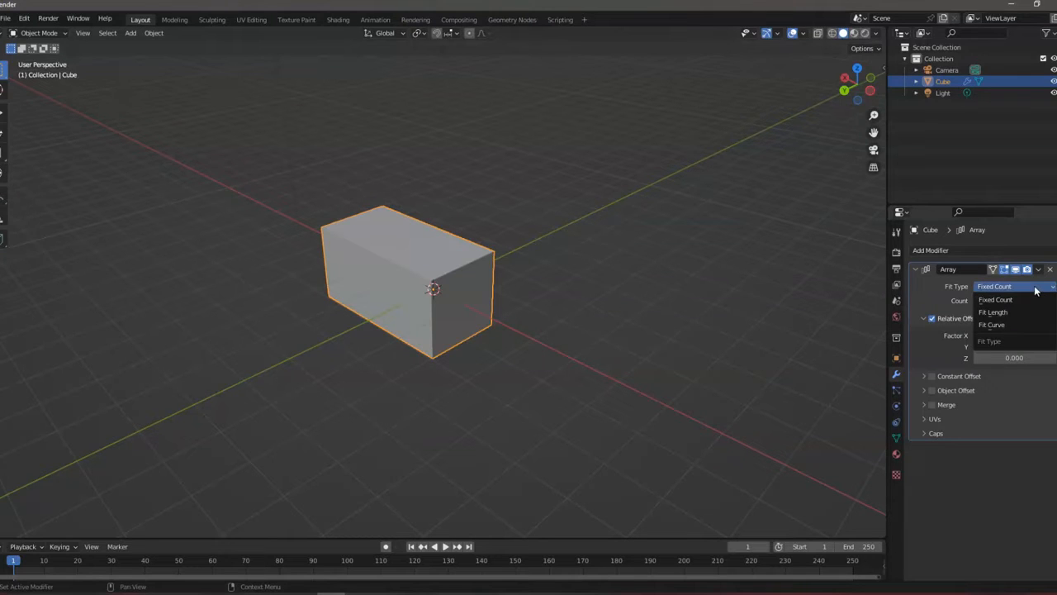
{"action": "left_click", "coordinate": [954, 296]}
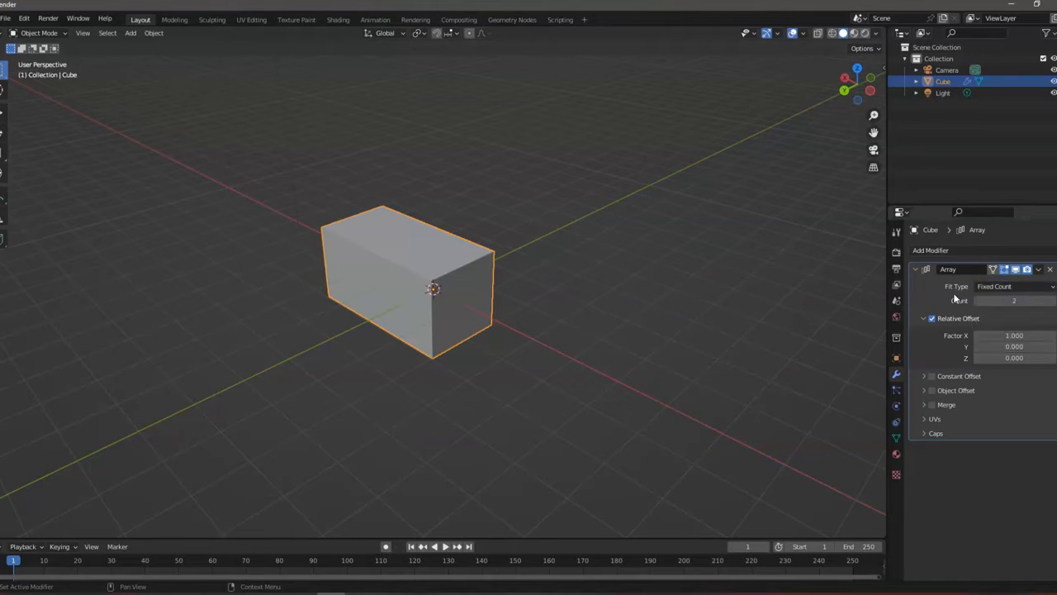
{"action": "left_click", "coordinate": [981, 285]}
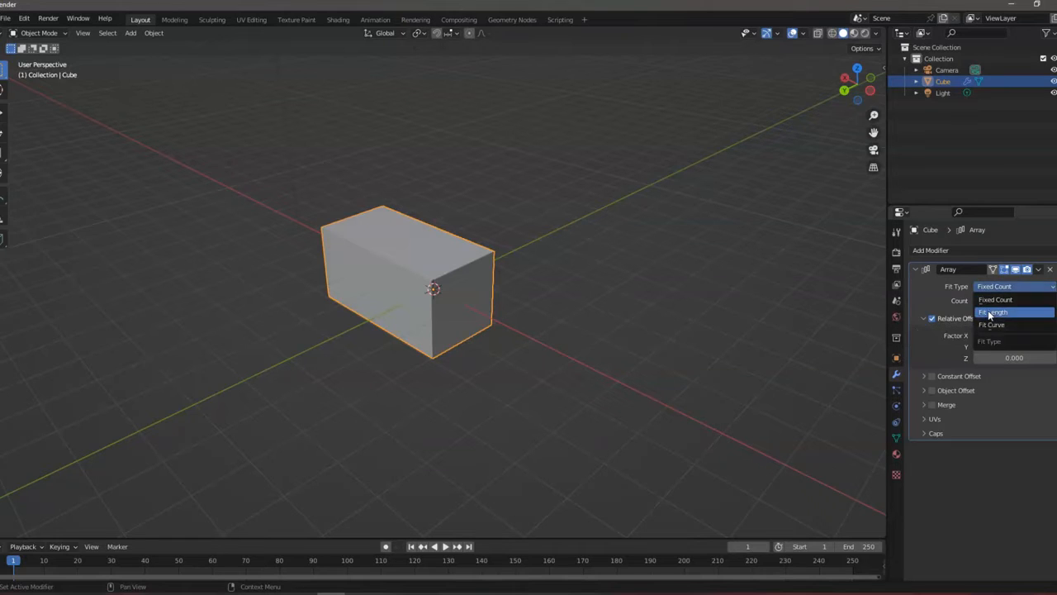
{"action": "left_click", "coordinate": [988, 309]}
{"action": "left_click", "coordinate": [993, 285]}
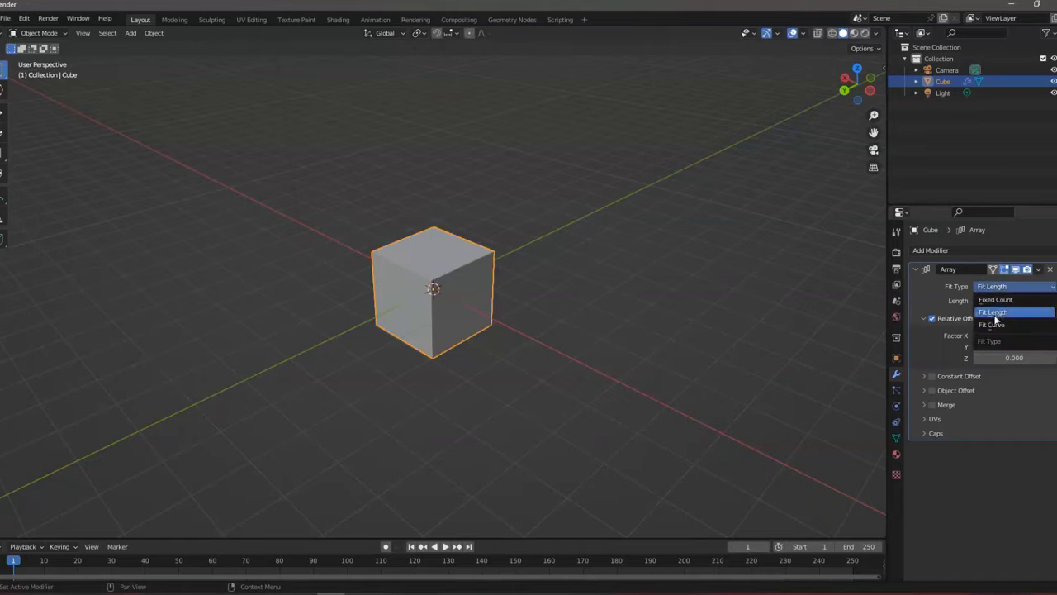
{"action": "left_click", "coordinate": [995, 323]}
{"action": "left_click", "coordinate": [998, 286]}
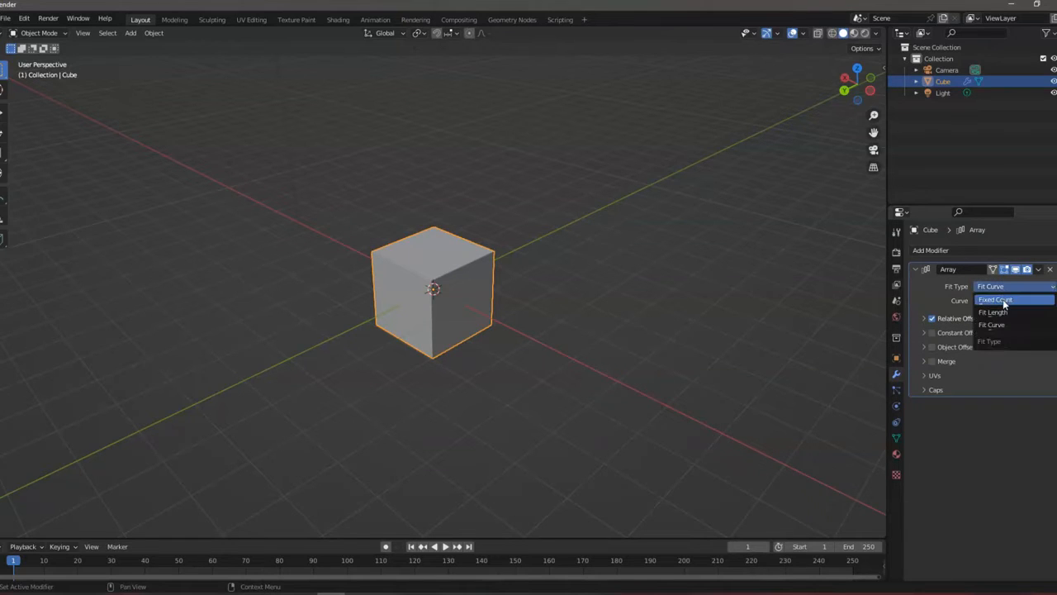
{"action": "left_click", "coordinate": [1002, 299]}
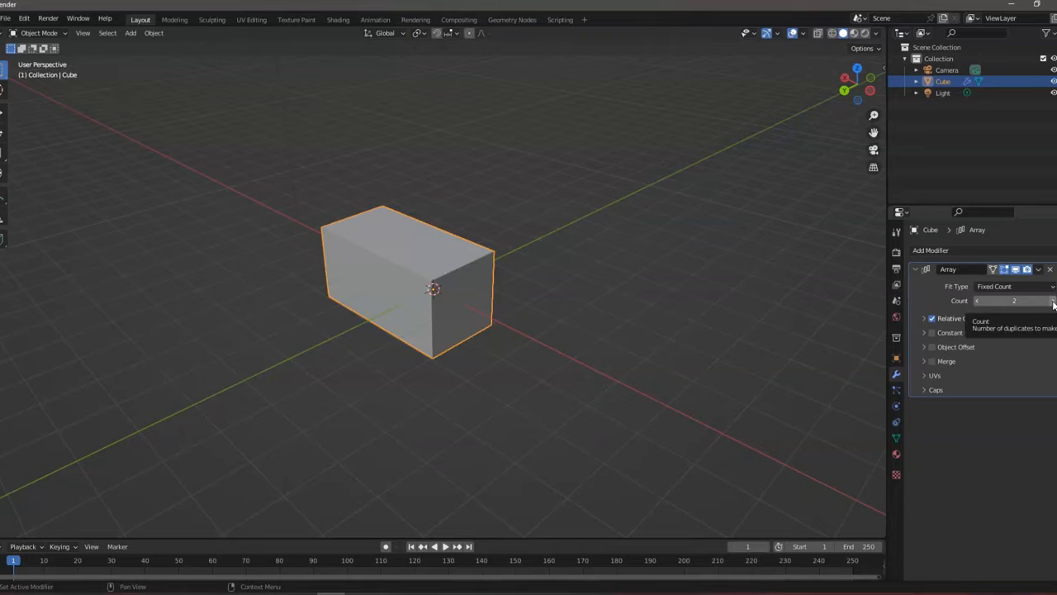
- Set the cube's Array modifier count to 10
{"action": "left_click", "coordinate": [1053, 301]}
{"action": "left_click", "coordinate": [1053, 301]}
{"action": "left_click", "coordinate": [1013, 302]}
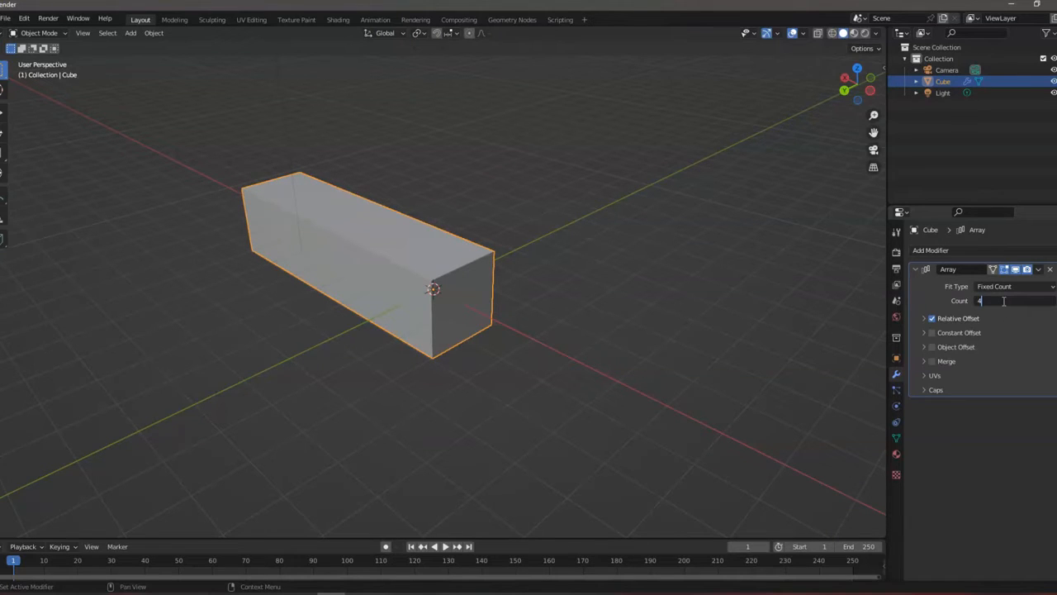
{"action": "key", "text": "BackSpace"}
{"action": "type", "text": "10"}
{"action": "key", "text": "Return"}
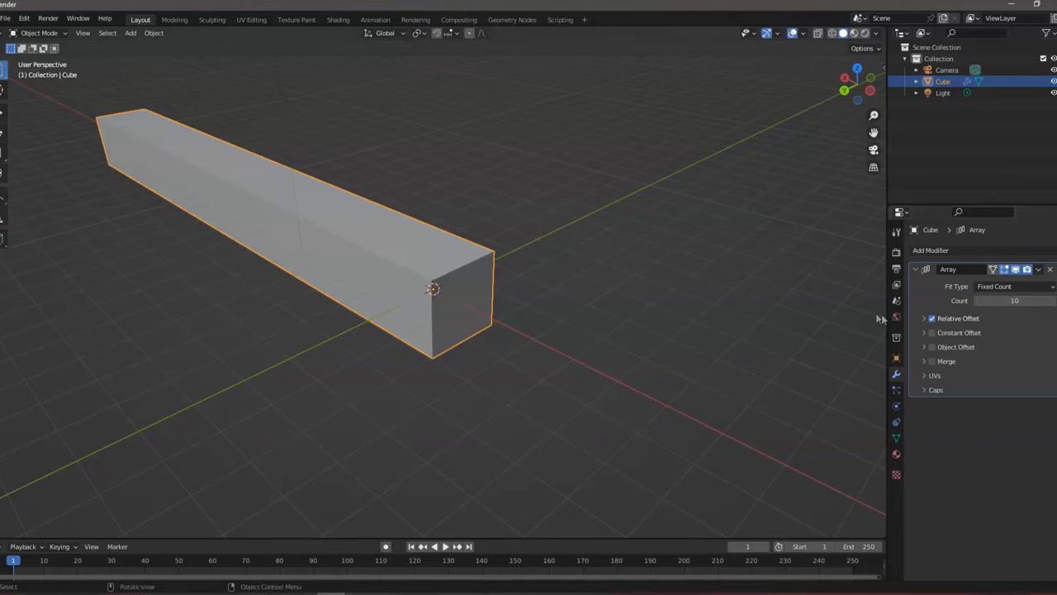
- Expand the Array modifier's Relative Offset settings and toggle the offset off and back on
{"action": "left_click", "coordinate": [923, 318]}
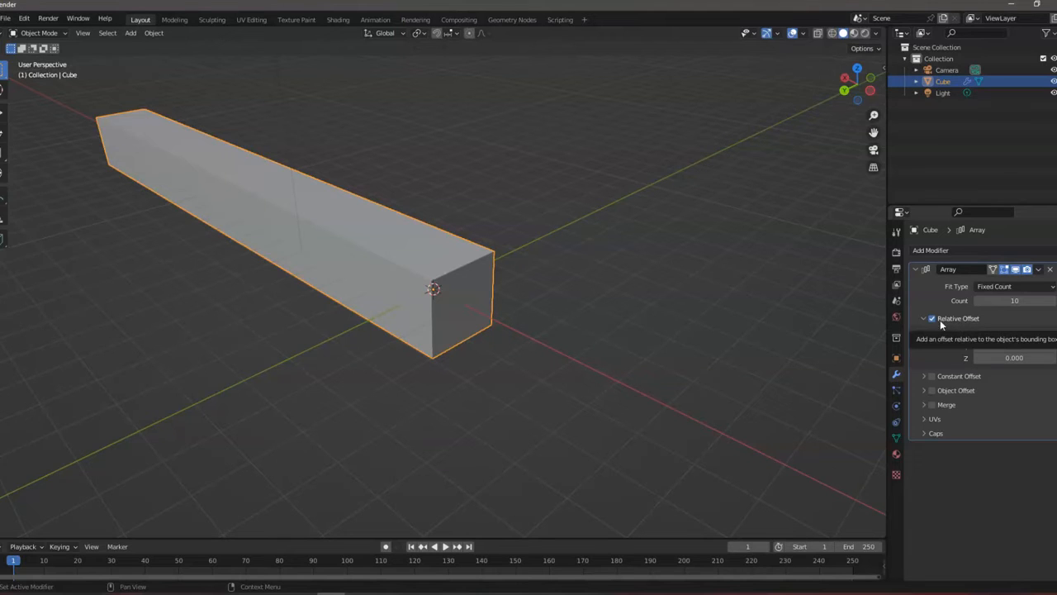
{"action": "left_click", "coordinate": [933, 319]}
{"action": "left_click", "coordinate": [935, 319]}
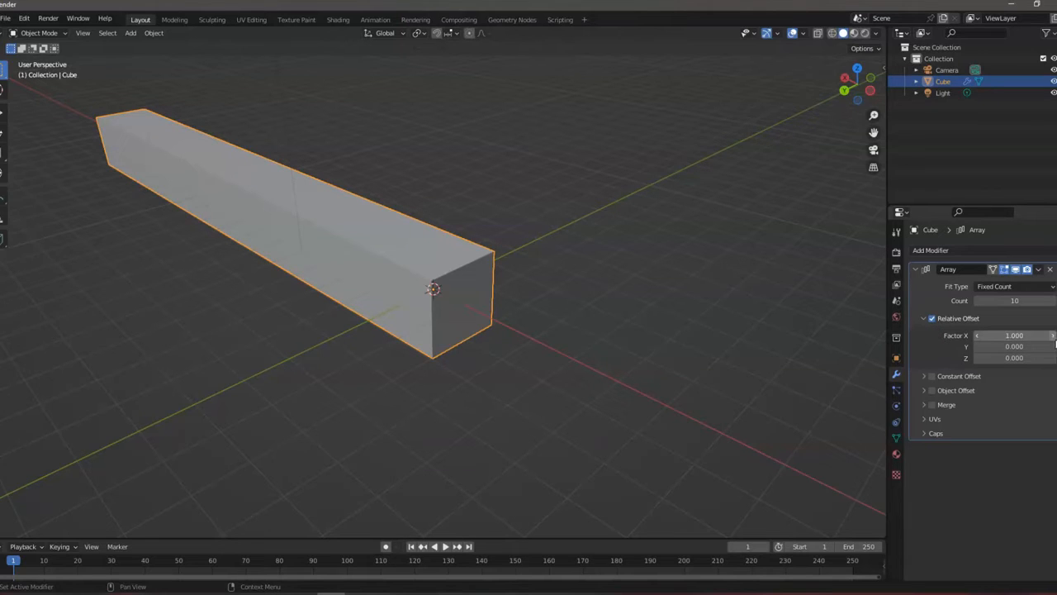
- Try relative offset factors of X 1.100, Y 0.100 and Z 0.100, and restore them to 1.000, 0.000 and 0.000
{"action": "left_click", "coordinate": [1053, 337]}
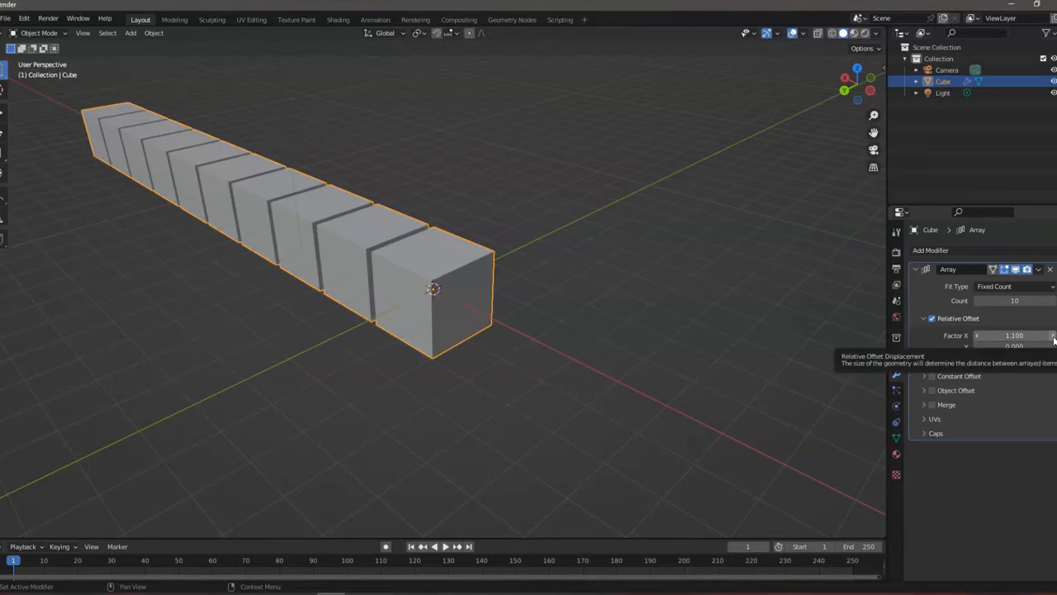
{"action": "left_click", "coordinate": [1054, 349]}
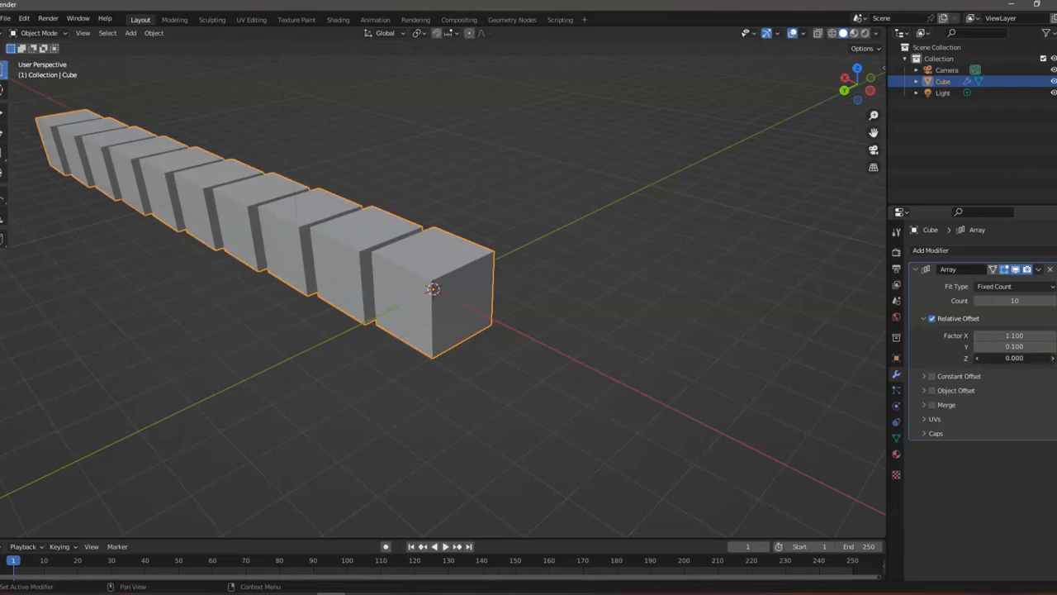
{"action": "left_click", "coordinate": [1053, 357]}
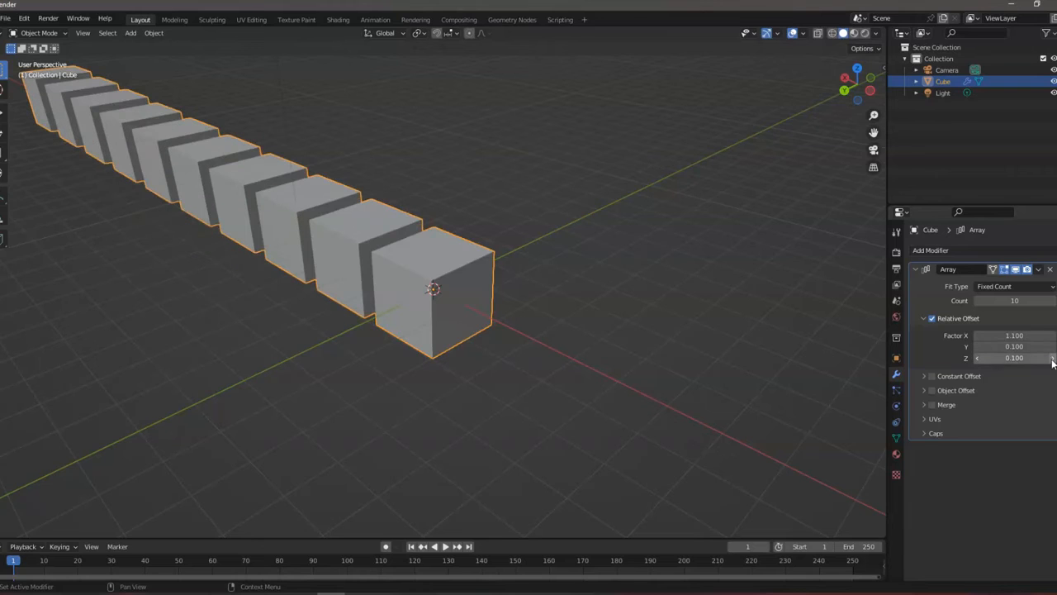
{"action": "left_click", "coordinate": [978, 357]}
{"action": "left_click", "coordinate": [978, 347]}
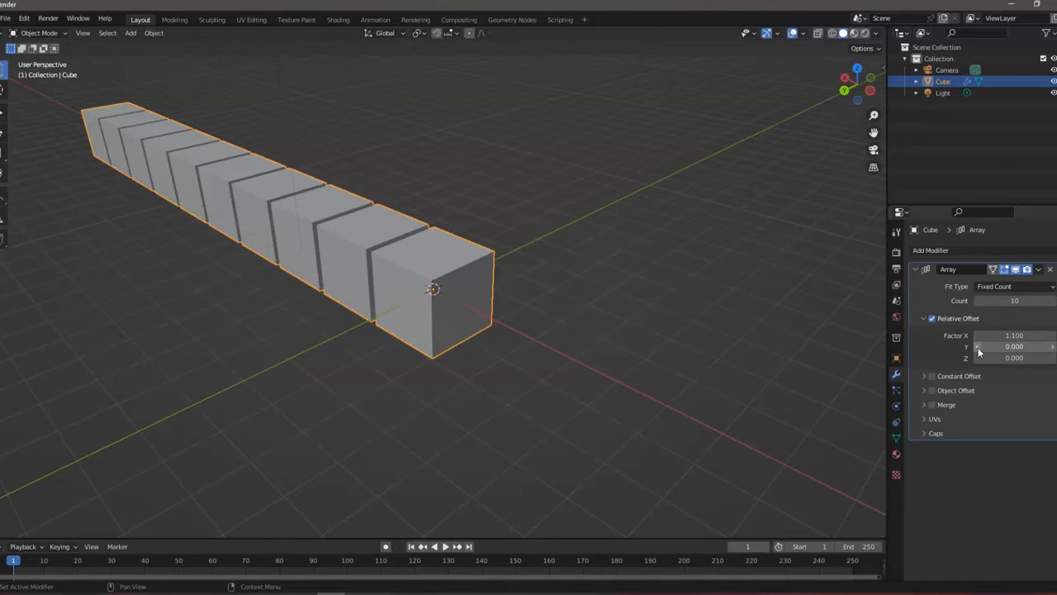
{"action": "left_click", "coordinate": [978, 336]}
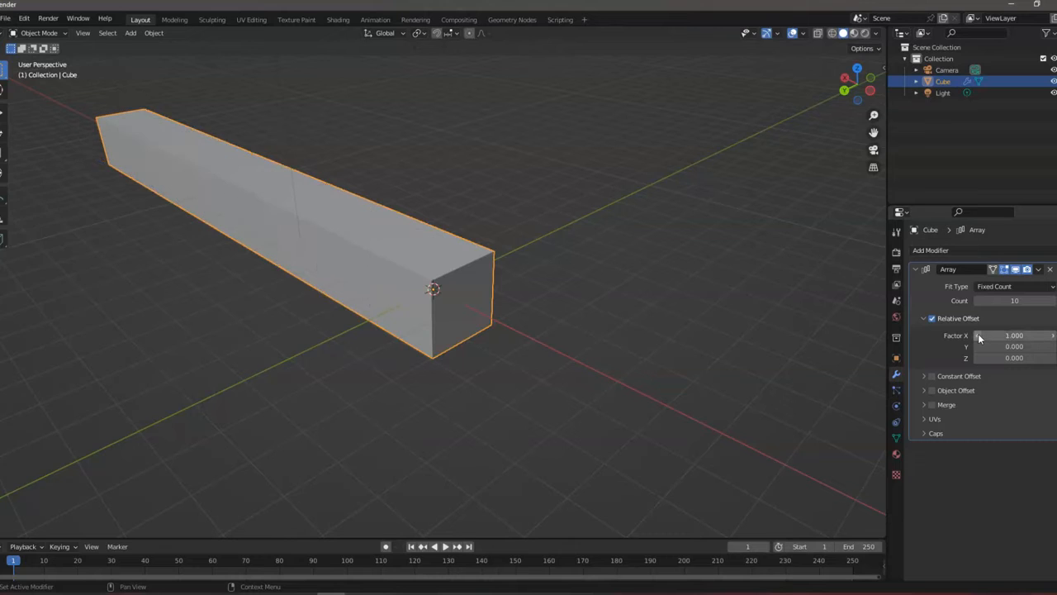
- Set the Array modifier's relative offset X factor to 1.500 to space the cubes apart
{"action": "left_click", "coordinate": [1054, 335]}
{"action": "left_click", "coordinate": [1054, 336]}
{"action": "left_click", "coordinate": [1053, 336]}
{"action": "left_click", "coordinate": [1054, 336]}
{"action": "left_click", "coordinate": [1054, 336]}
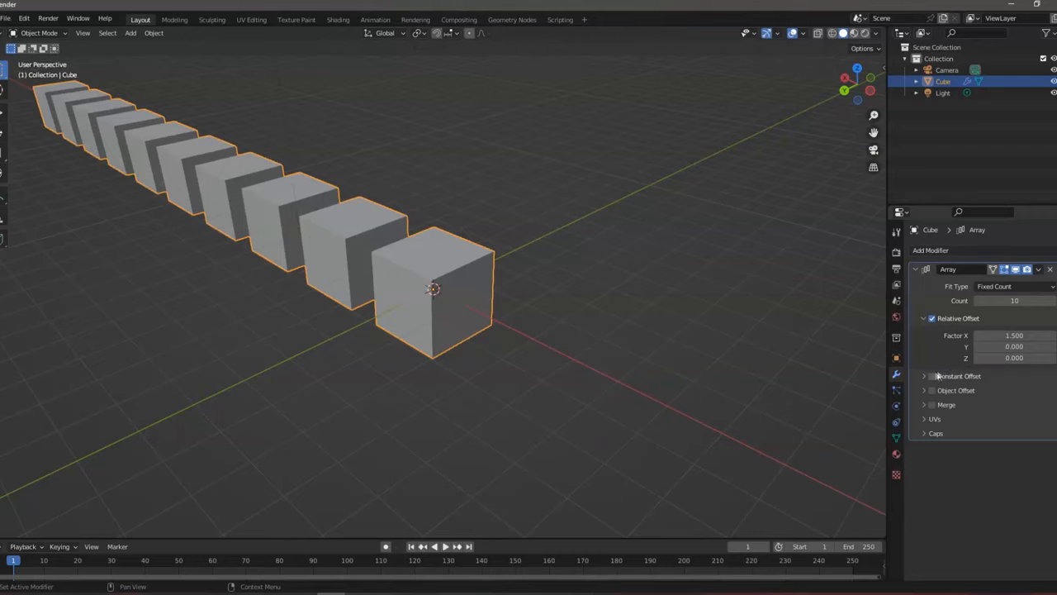
- Enable the Array modifier's Constant Offset and try larger X distances before returning to 1 m
{"action": "left_click", "coordinate": [924, 375]}
{"action": "left_click", "coordinate": [932, 375]}
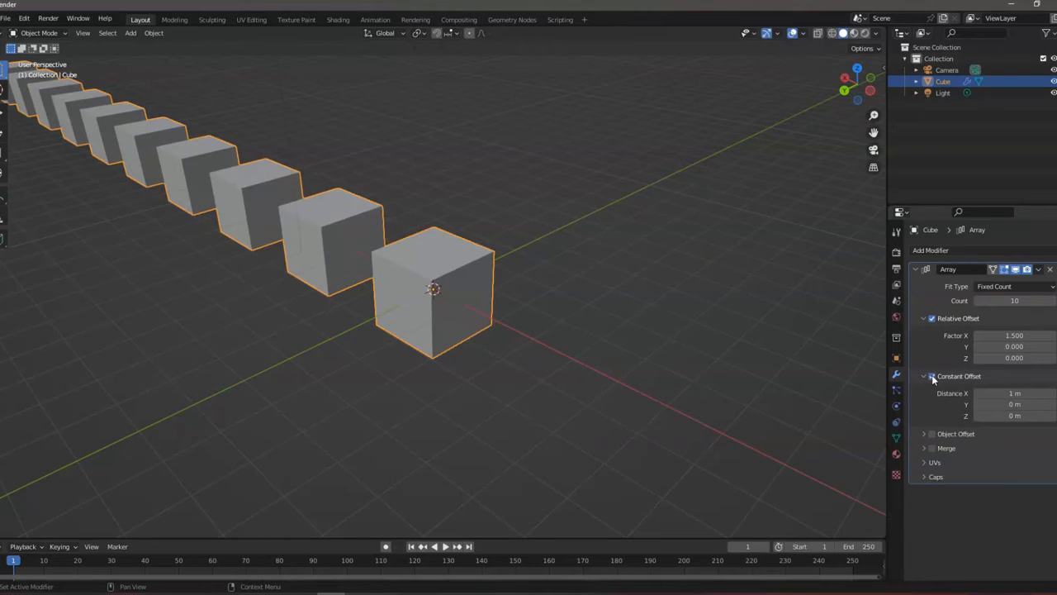
{"action": "left_click", "coordinate": [1054, 394]}
{"action": "left_click", "coordinate": [1054, 393]}
{"action": "left_click", "coordinate": [1054, 393]}
{"action": "left_click", "coordinate": [978, 393]}
{"action": "left_click", "coordinate": [978, 393]}
{"action": "left_click", "coordinate": [978, 393]}
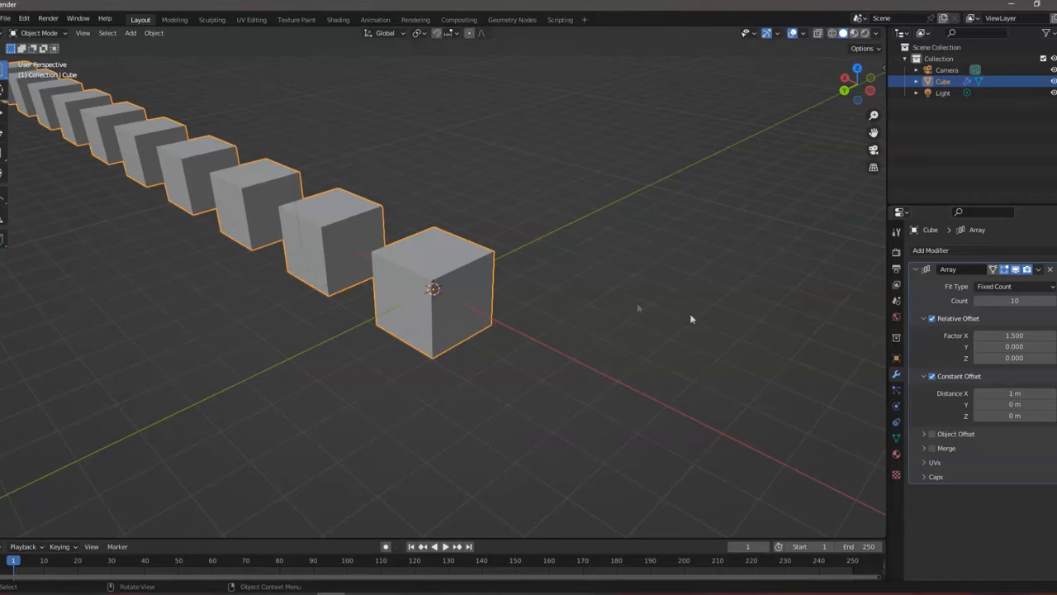
- Turn off the Array modifier's Constant Offset and collapse its settings
{"action": "scroll", "coordinate": [486, 281], "scroll_direction": "down", "scroll_amount": 4}
{"action": "scroll", "coordinate": [446, 258], "scroll_direction": "up", "scroll_amount": 1}
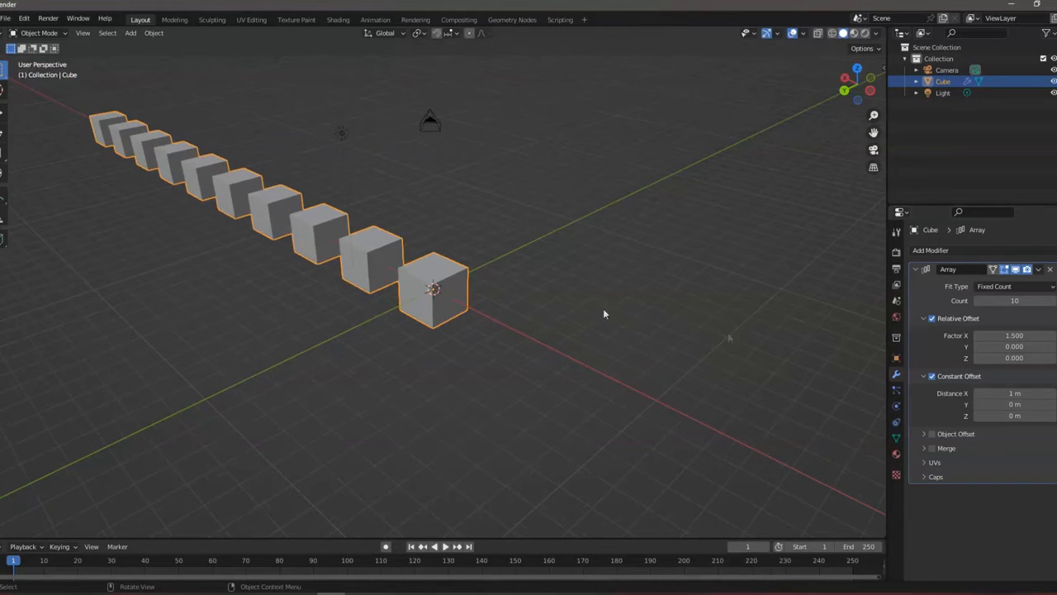
{"action": "left_click", "coordinate": [924, 377]}
{"action": "left_click", "coordinate": [933, 377]}
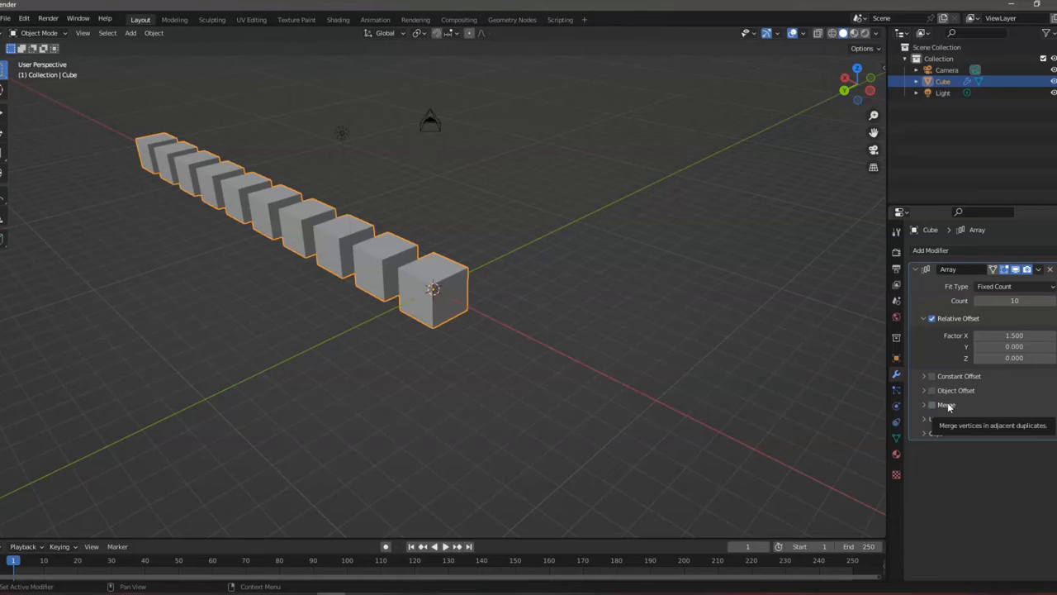
- Examine the Array modifier's Merge, Constant Offset and Object Offset settings
{"action": "left_click", "coordinate": [924, 405]}
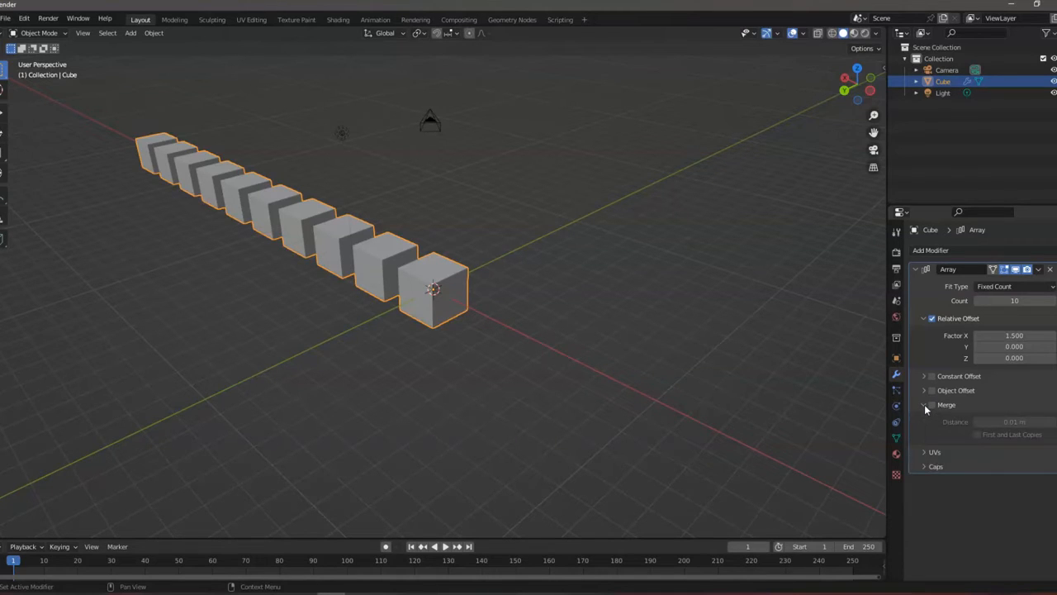
{"action": "left_click", "coordinate": [925, 404]}
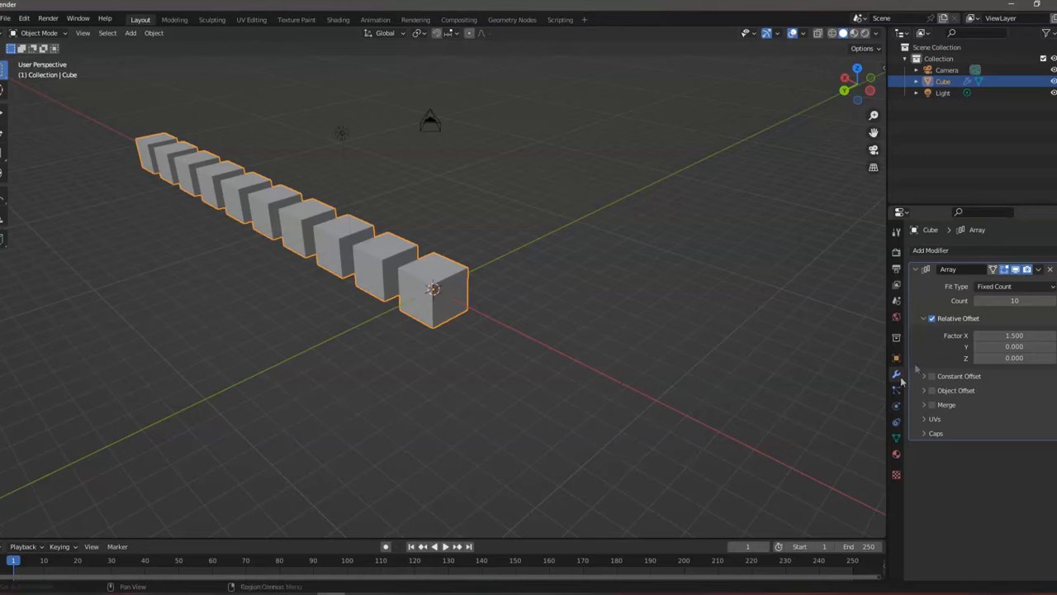
{"action": "left_click", "coordinate": [924, 377]}
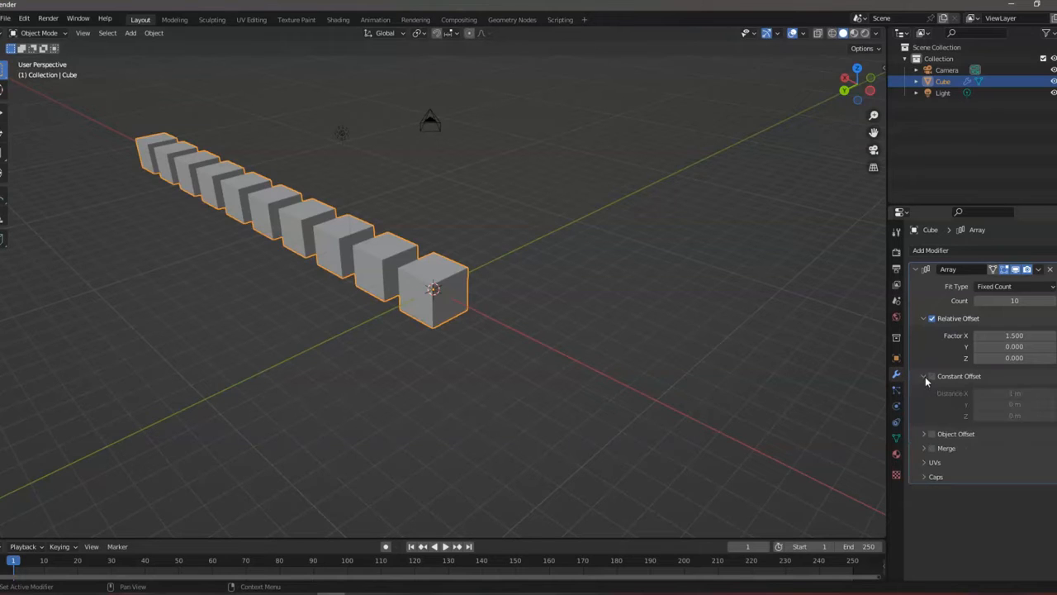
{"action": "left_click", "coordinate": [925, 378]}
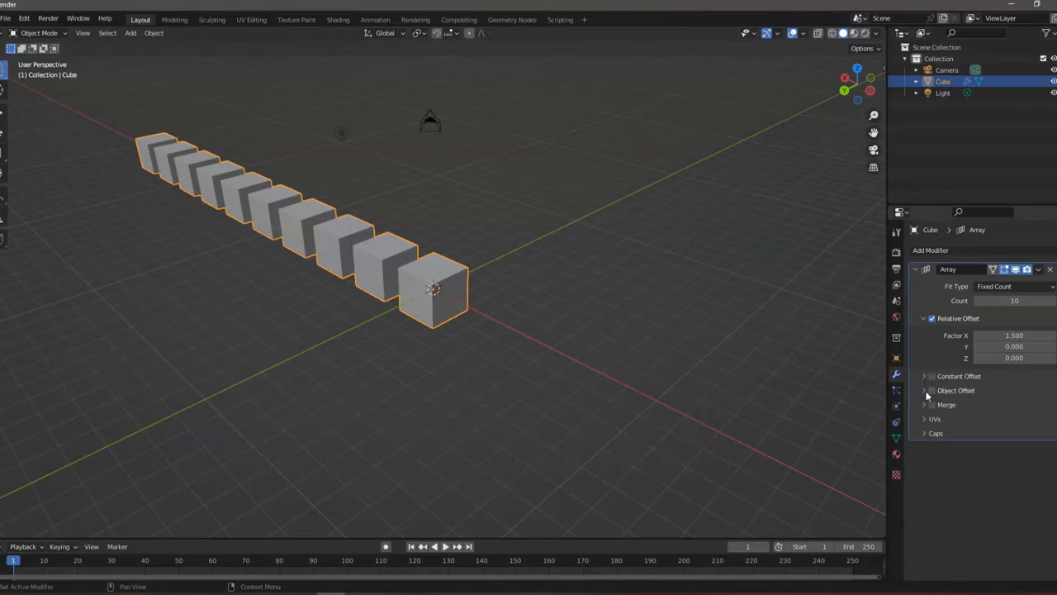
{"action": "left_click", "coordinate": [925, 392]}
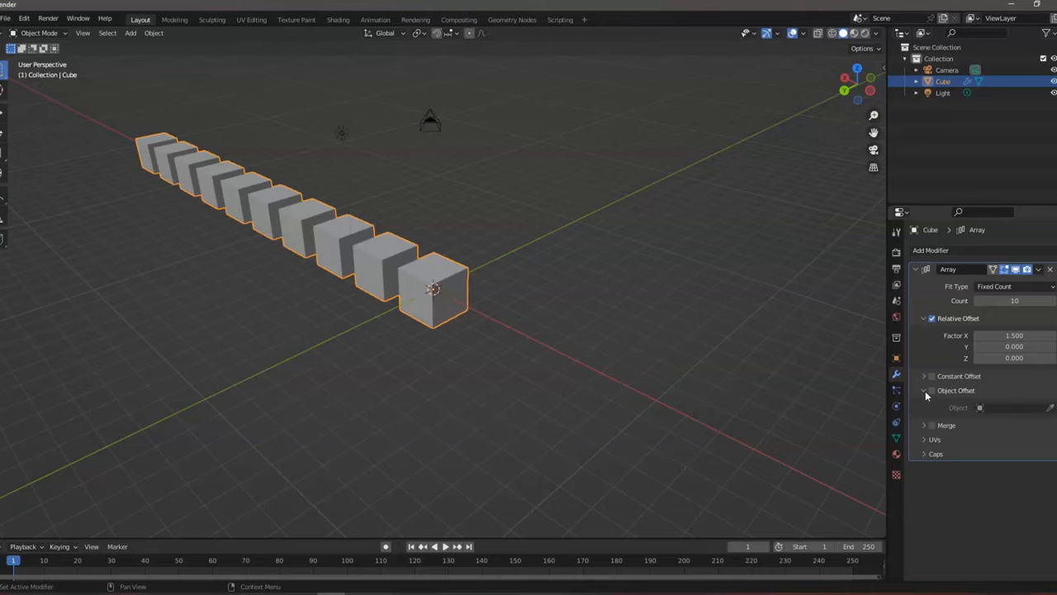
- Enable the Object Offset option in the cube's Array modifier
{"action": "left_click", "coordinate": [931, 391]}
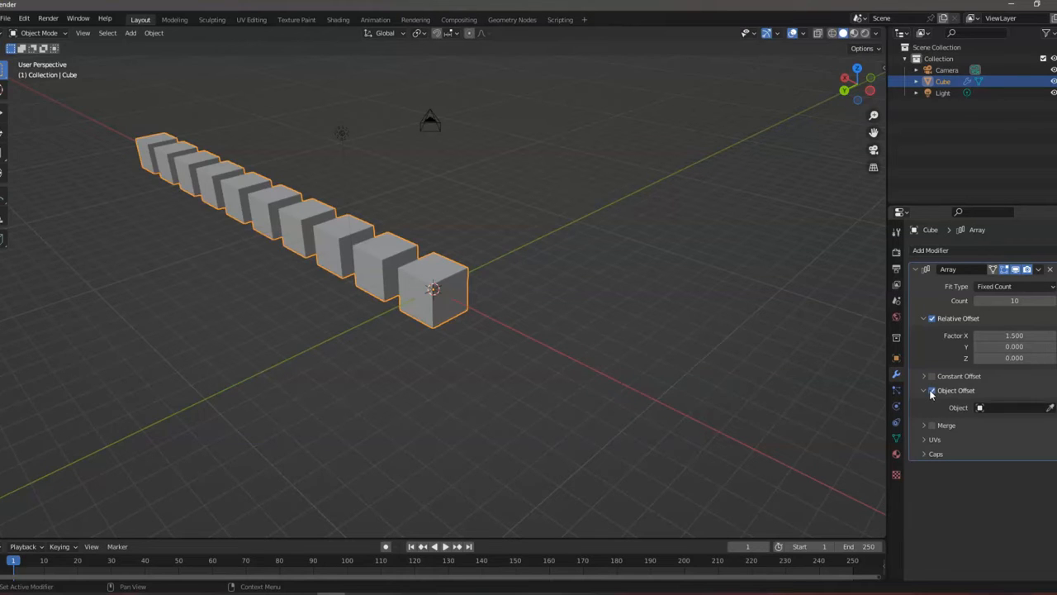
{"action": "middle_click_drag", "start_coordinate": [541, 241], "coordinate": [439, 240]}
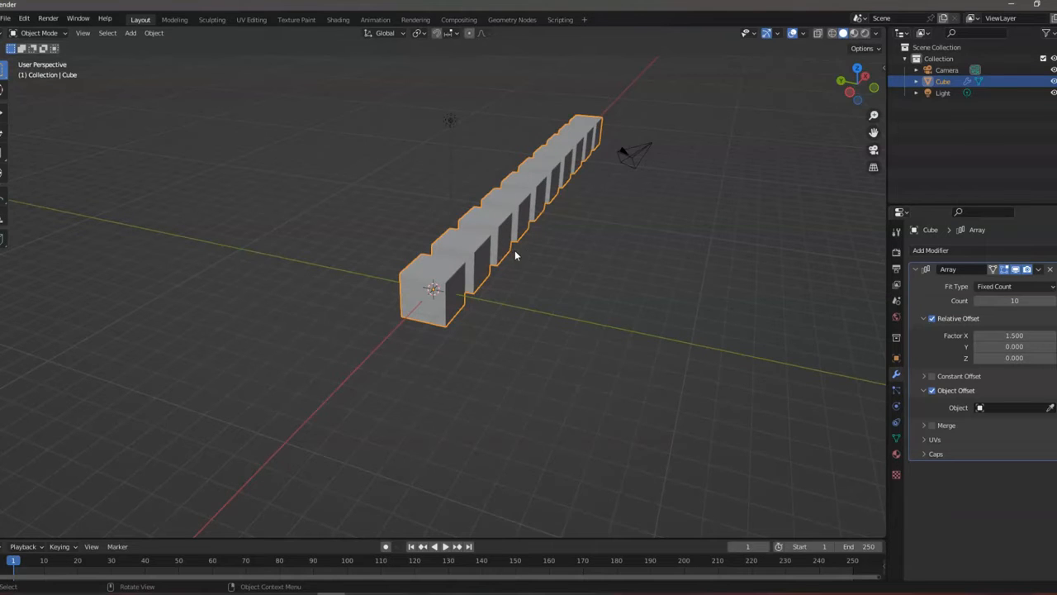
{"action": "middle_click_drag", "start_coordinate": [515, 252], "coordinate": [588, 260]}
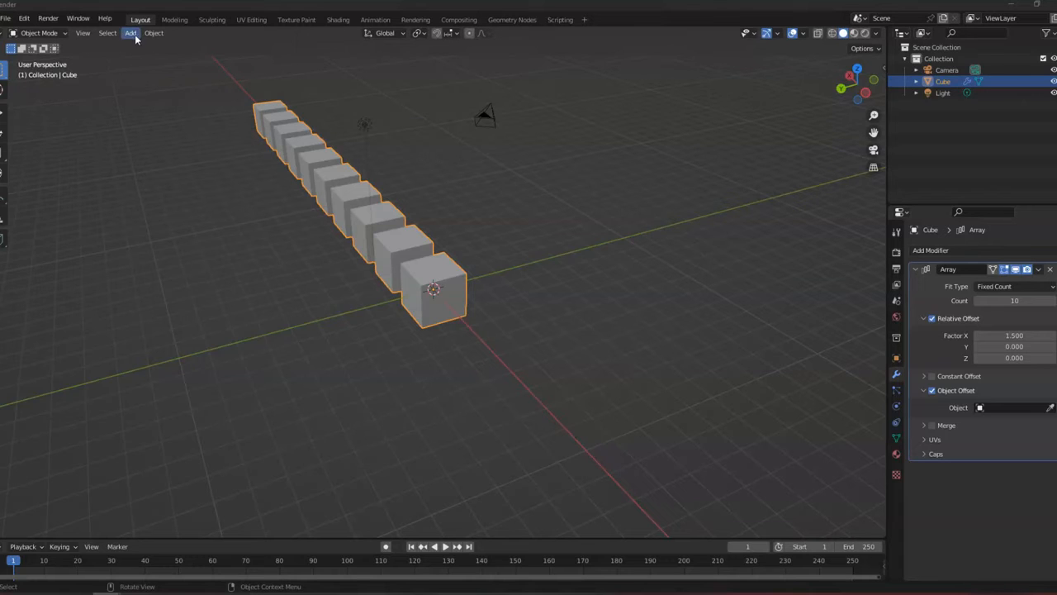
- Deselect the cube and add a cube-shaped empty to the scene
{"action": "left_click", "coordinate": [427, 148]}
{"action": "left_click", "coordinate": [131, 33]}
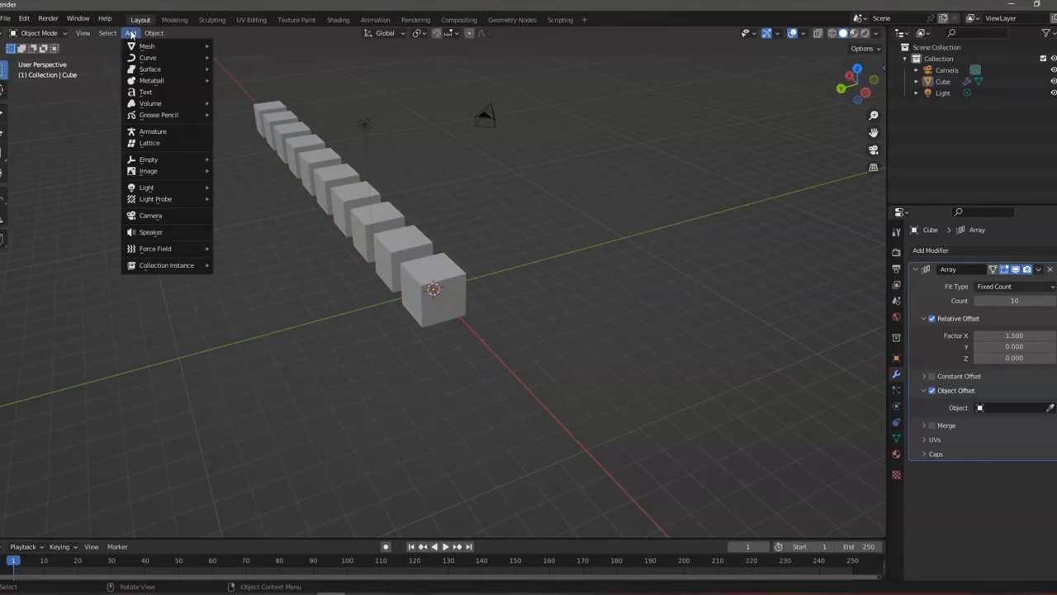
{"action": "mouse_move", "coordinate": [148, 47]}
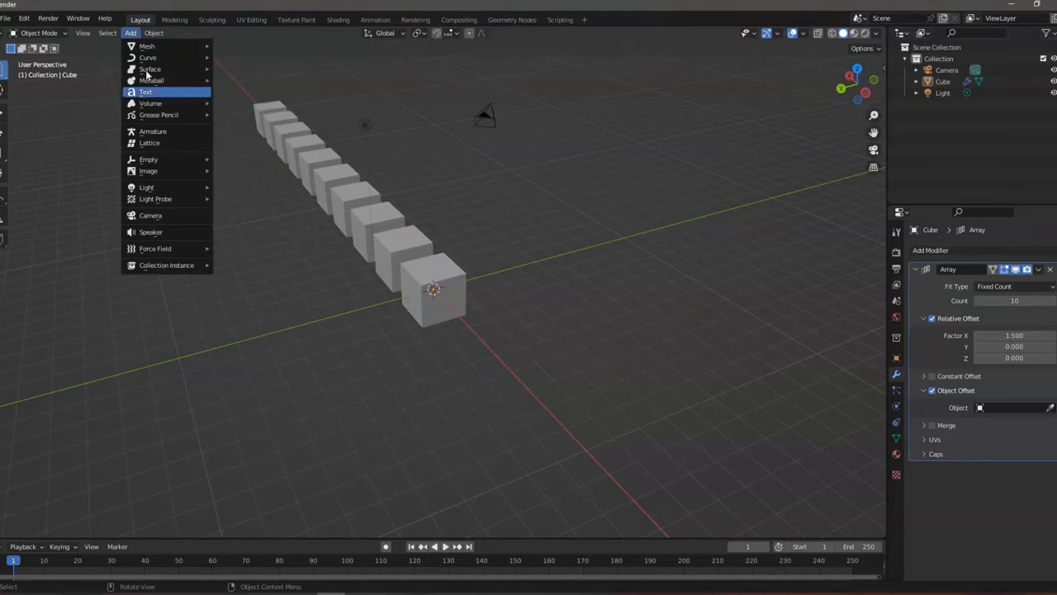
{"action": "mouse_move", "coordinate": [150, 160]}
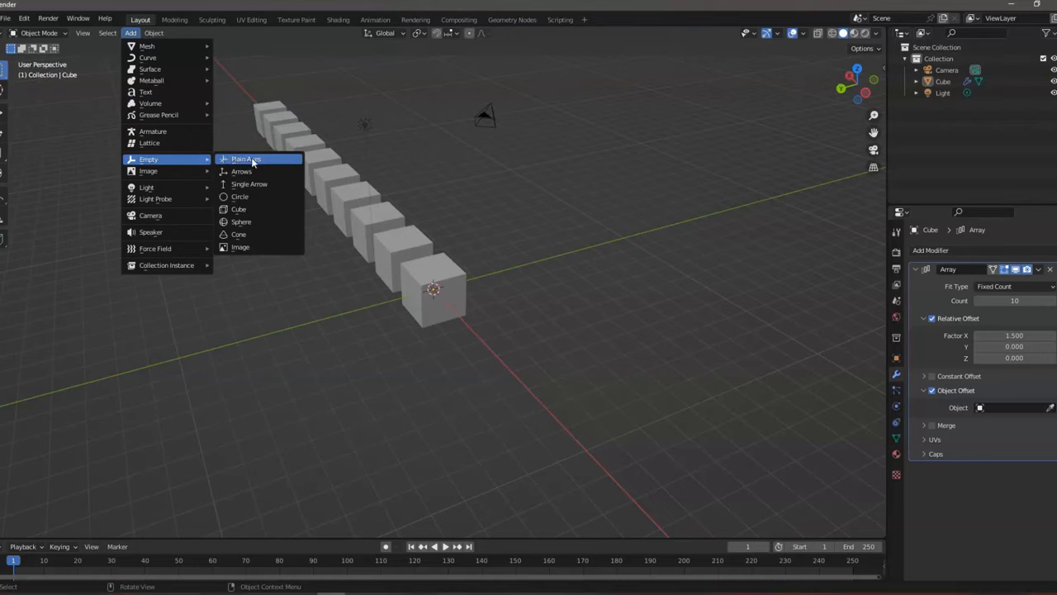
{"action": "left_click", "coordinate": [252, 208]}
- From the top view, move the empty 3 m along the Y axis with grid snapping
{"action": "middle_click_drag", "start_coordinate": [537, 220], "coordinate": [499, 239]}
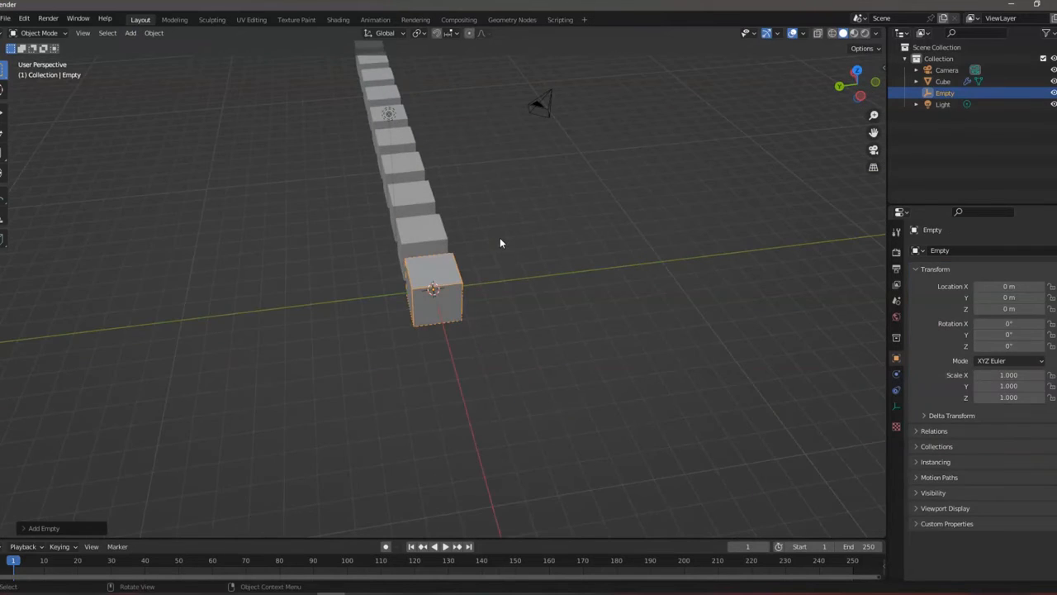
{"action": "key", "text": "KP_1"}
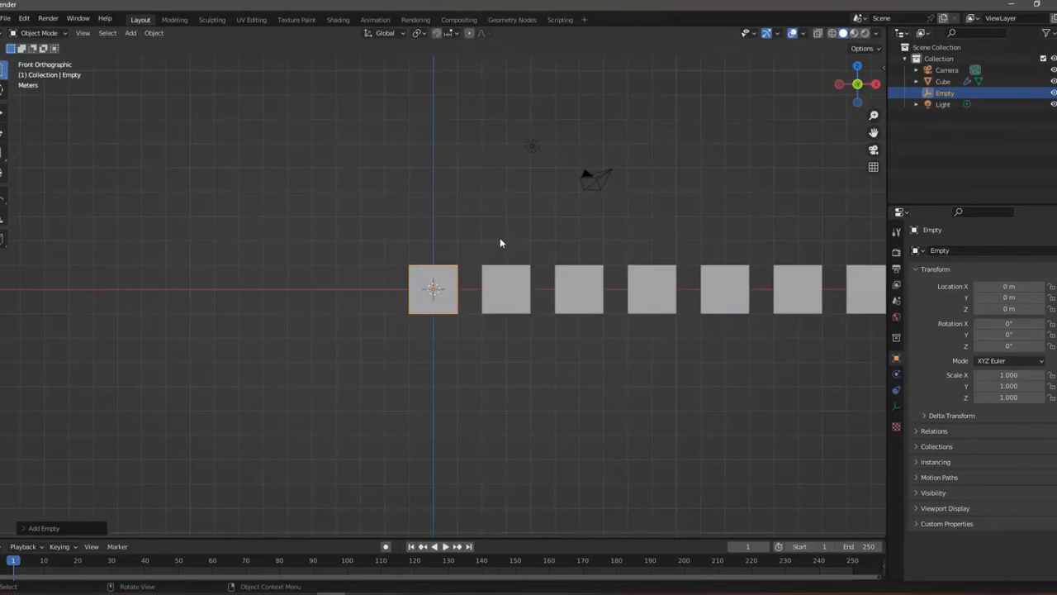
{"action": "left_click", "coordinate": [856, 67]}
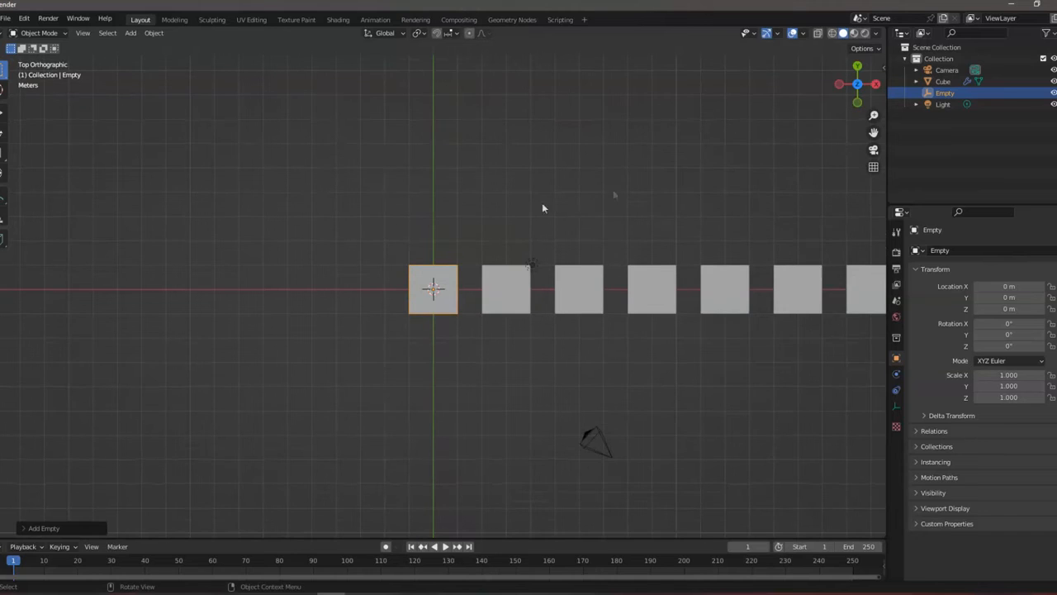
{"action": "key", "text": "g"}
{"action": "key", "text": "ctrl"}
{"action": "left_click", "coordinate": [471, 147]}
{"action": "middle_click_drag", "start_coordinate": [295, 233], "coordinate": [413, 158]}
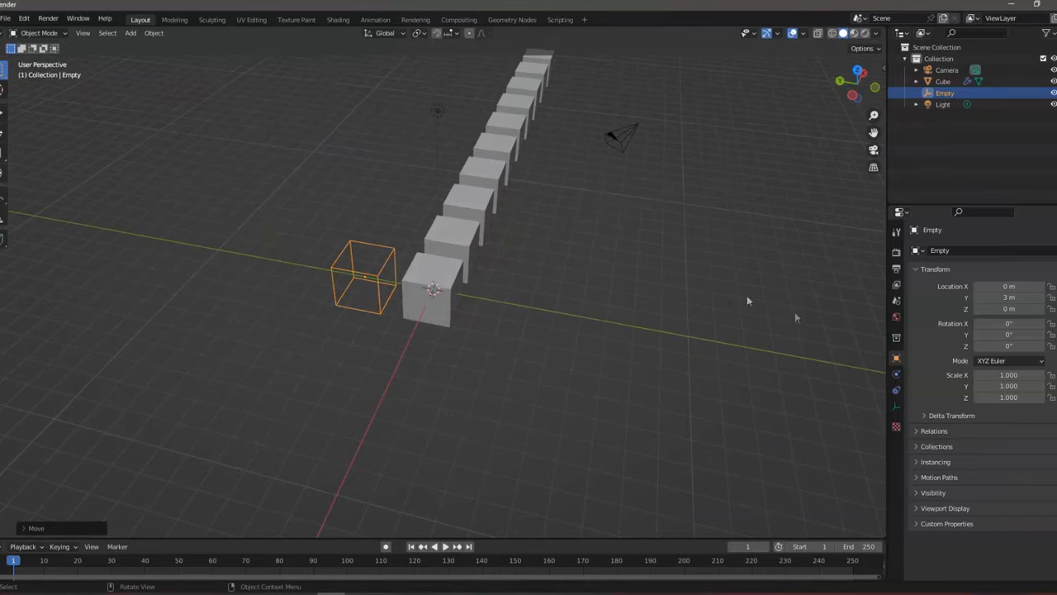
- Assign the empty as the Object Offset target in the cube's Array modifier
{"action": "left_click", "coordinate": [938, 81]}
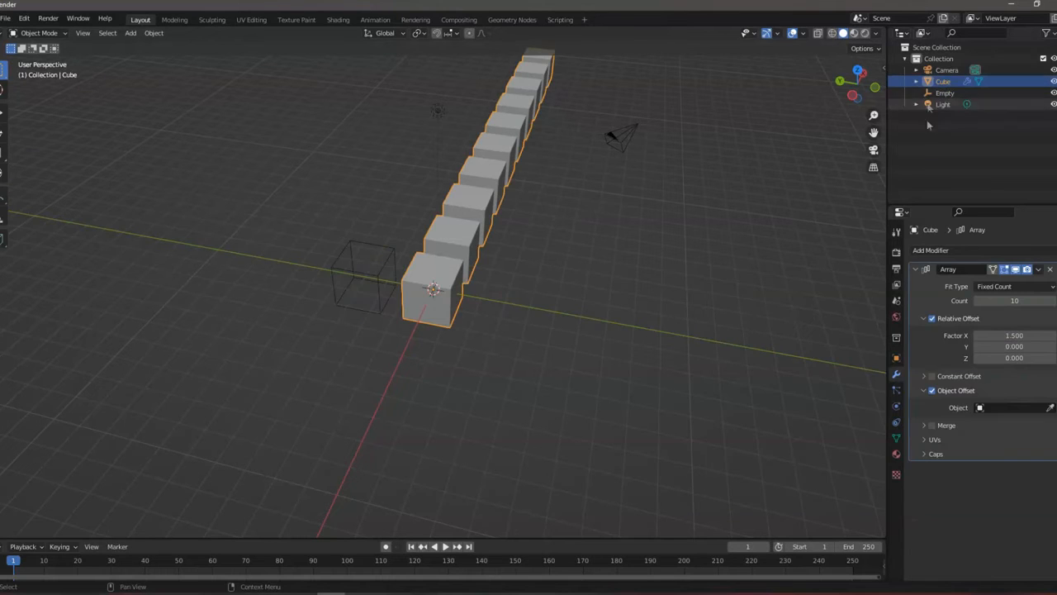
{"action": "left_click", "coordinate": [980, 408]}
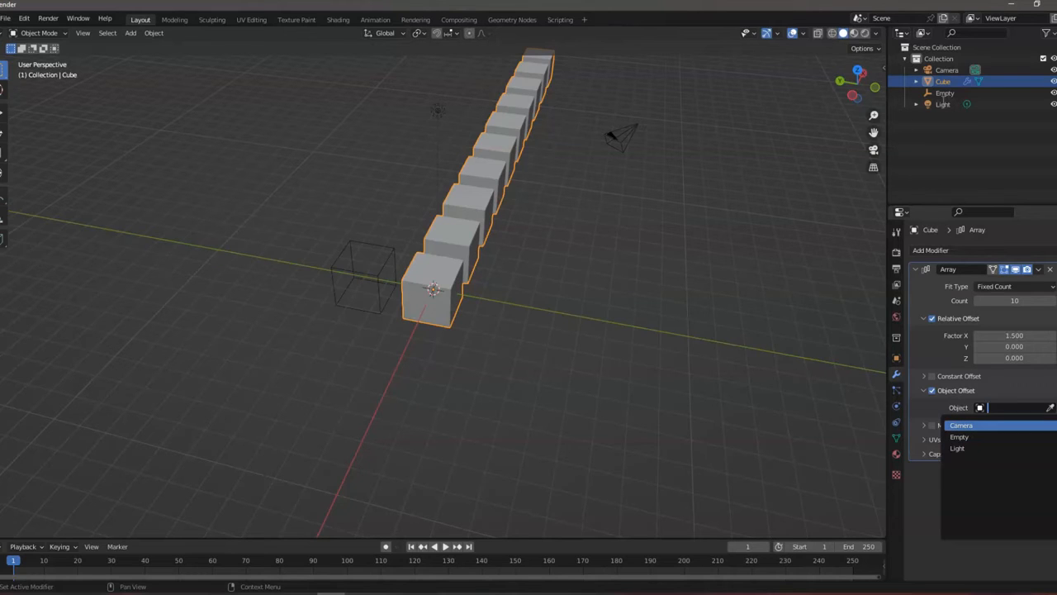
{"action": "left_click", "coordinate": [959, 438]}
{"action": "mouse_move", "coordinate": [617, 353]}
{"action": "middle_mouse_down"}
{"action": "mouse_move", "coordinate": [575, 317]}
{"action": "mouse_move", "coordinate": [628, 347]}
{"action": "mouse_move", "coordinate": [622, 353]}
{"action": "middle_mouse_up"}
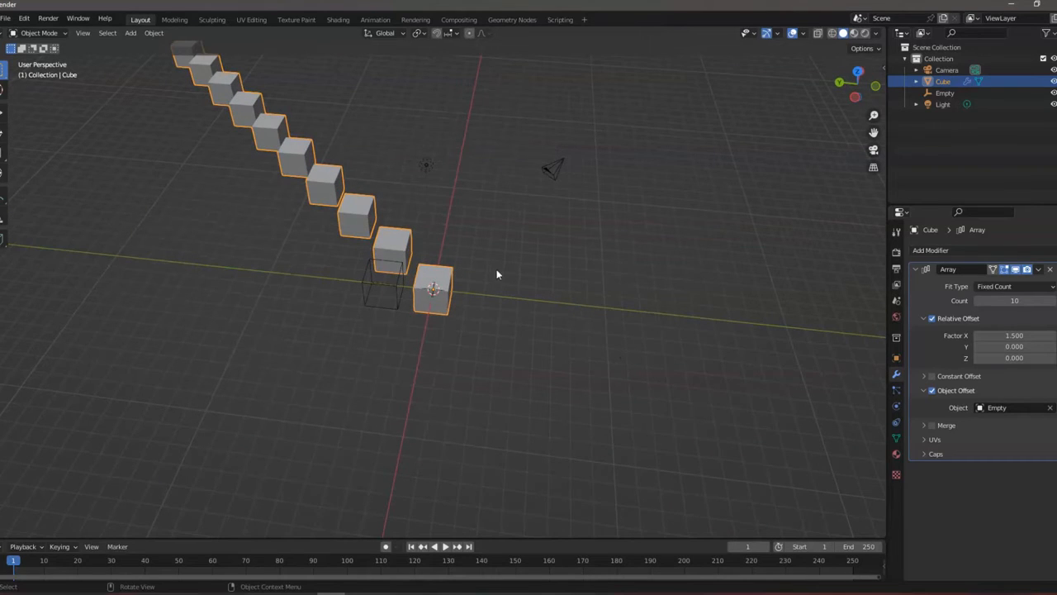
{"action": "middle_click_drag", "start_coordinate": [517, 274], "coordinate": [521, 229]}
{"action": "scroll", "coordinate": [456, 258], "scroll_direction": "up", "scroll_amount": 3}
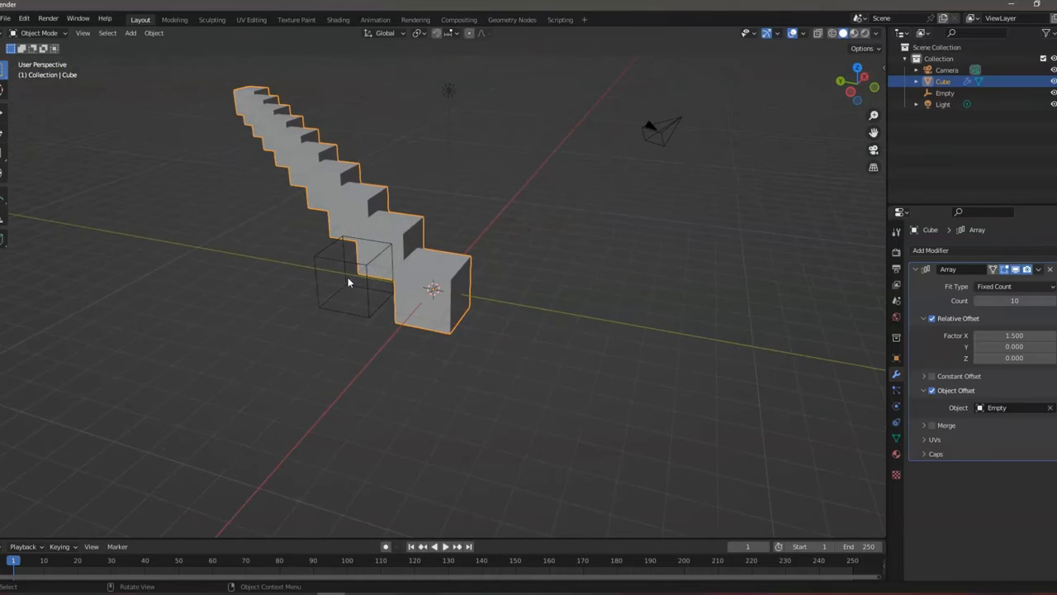
- Scale the empty up uniformly to about 1.233 so the cube copies grow progressively
{"action": "left_click", "coordinate": [959, 93]}
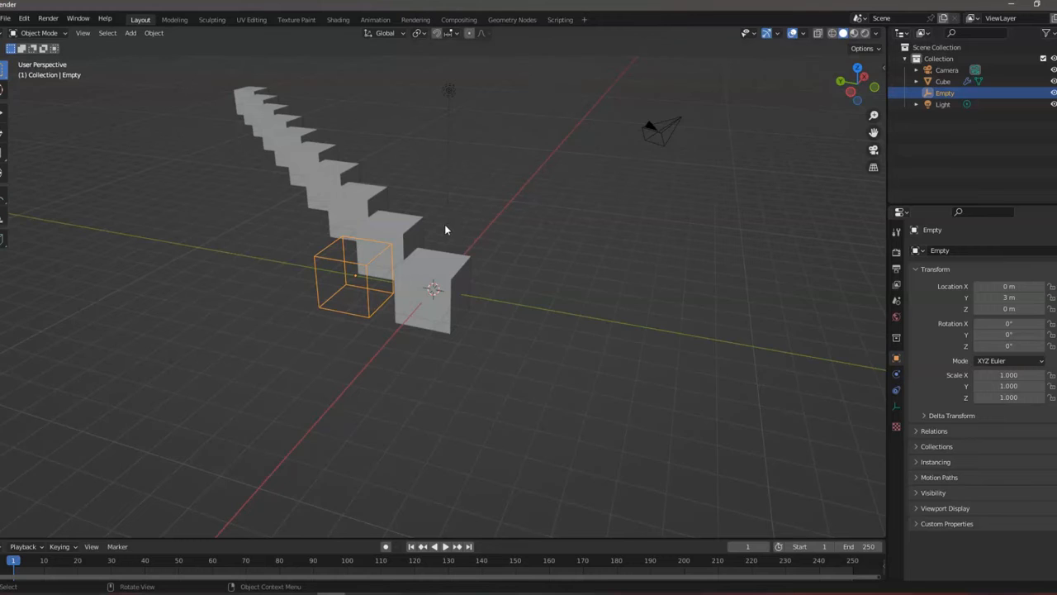
{"action": "key", "text": "s"}
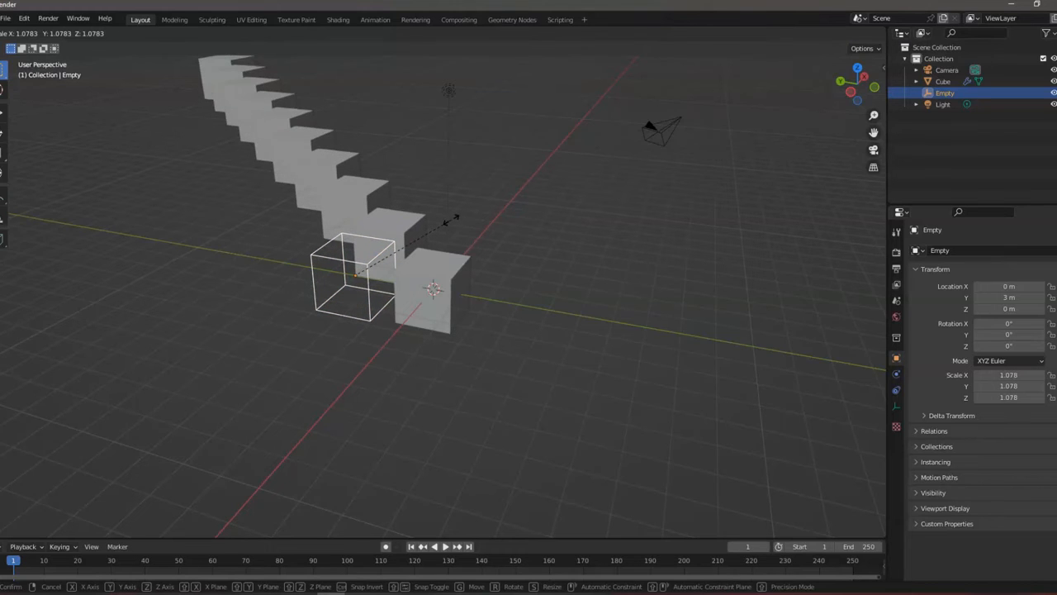
{"action": "left_click", "coordinate": [462, 211]}
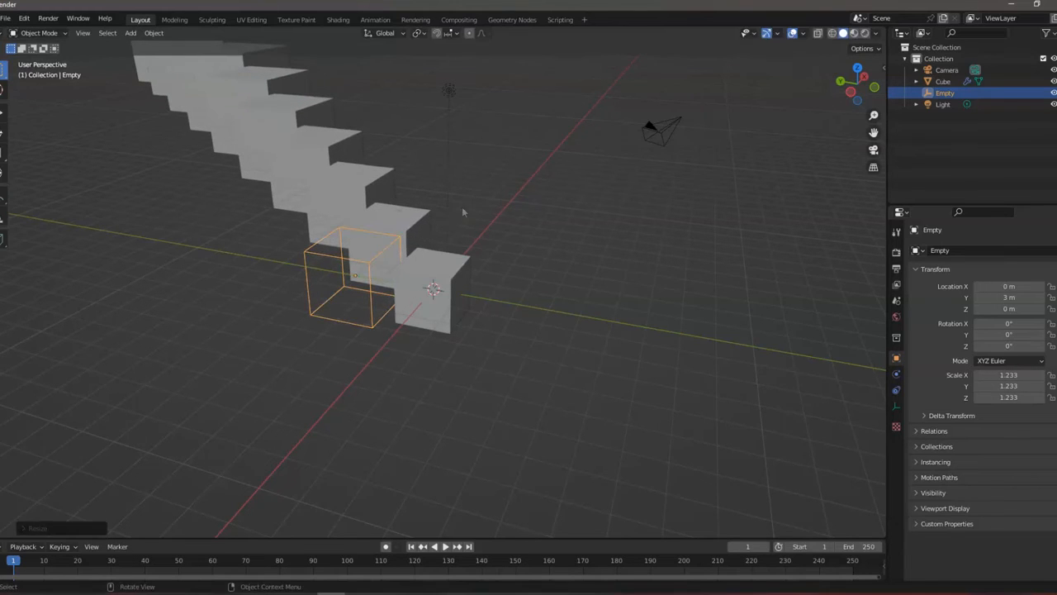
{"action": "middle_click_drag", "start_coordinate": [417, 211], "coordinate": [609, 391]}
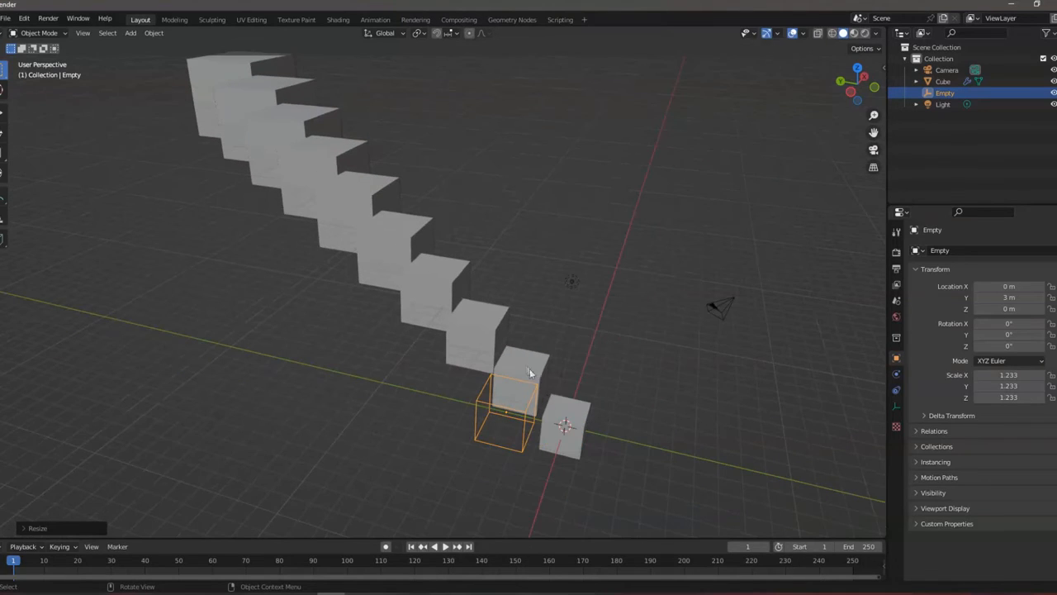
- Compare the cube's array copies with the scaled empty that controls their growing size
{"action": "left_click", "coordinate": [942, 81]}
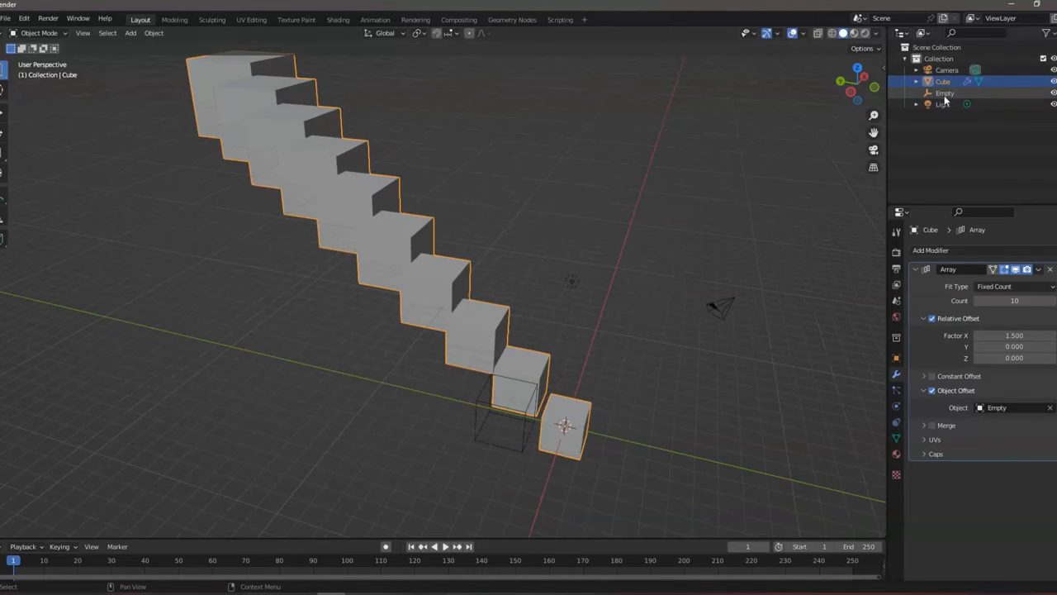
{"action": "left_click", "coordinate": [945, 94]}
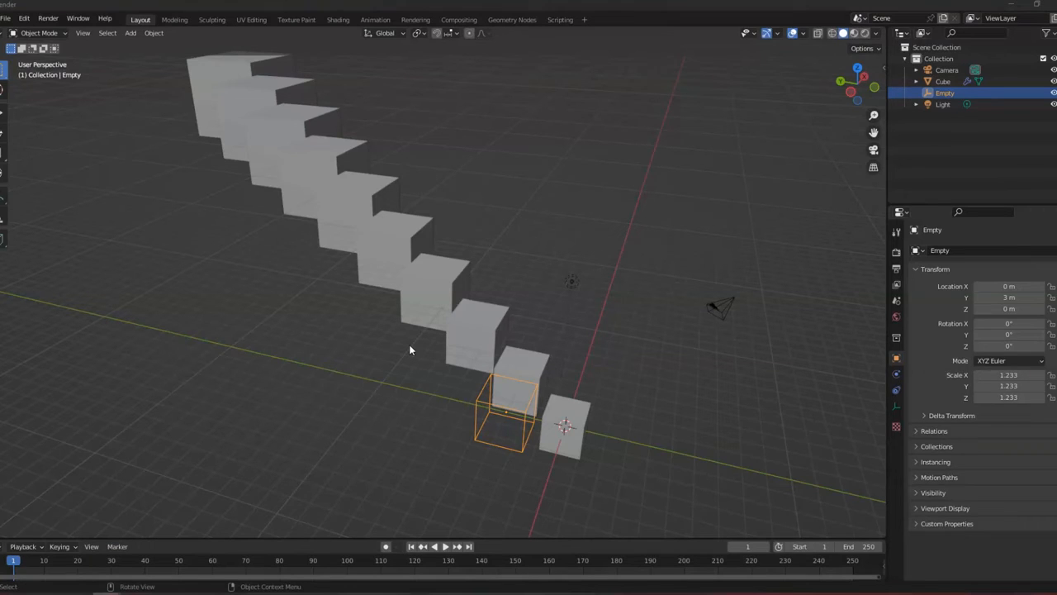
{"action": "left_click", "coordinate": [513, 358]}
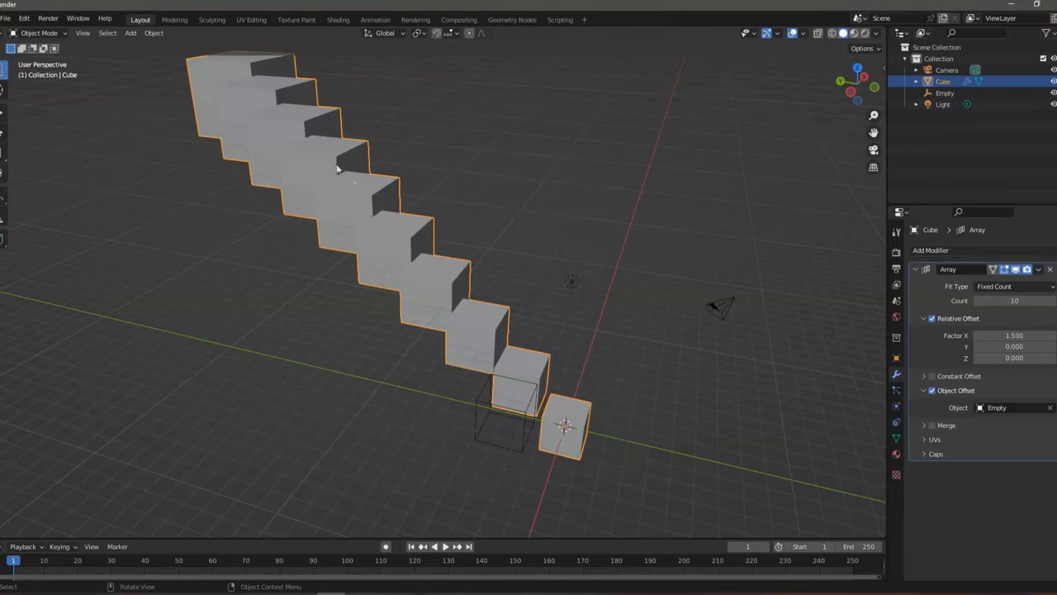
{"action": "middle_click_drag", "start_coordinate": [250, 79], "coordinate": [236, 130]}
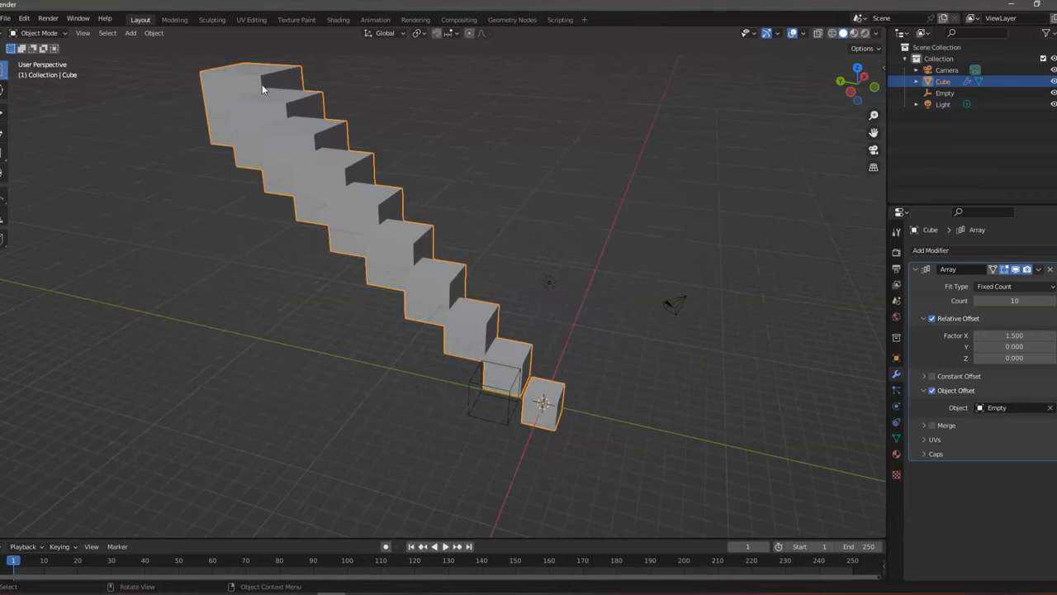
{"action": "scroll", "coordinate": [523, 350], "scroll_direction": "up", "scroll_amount": 1}
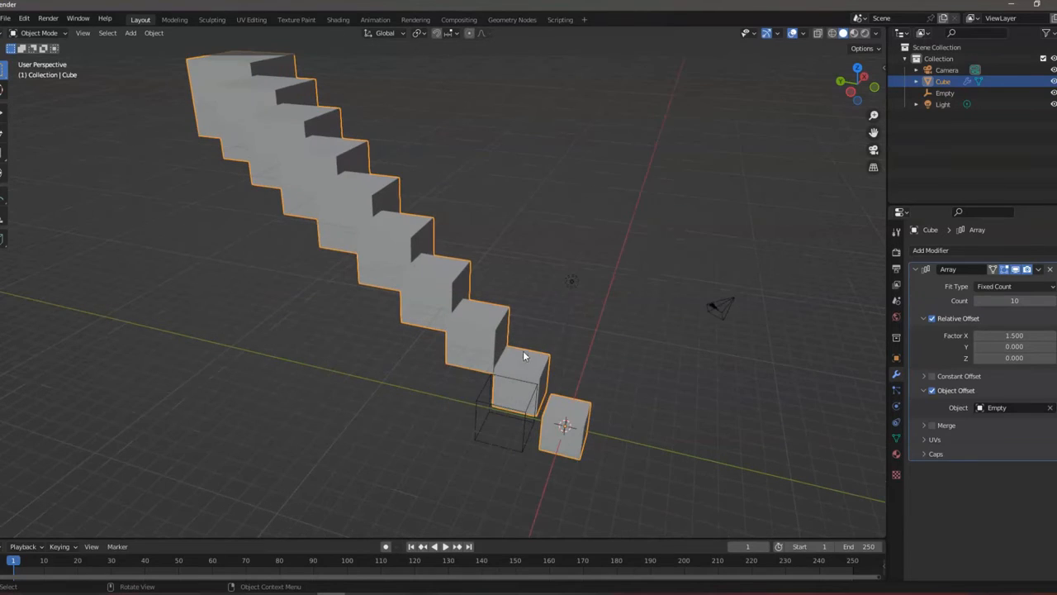
- Try rotating the empty freely by about 19° to curve the array, and undo the rotation
{"action": "left_click", "coordinate": [502, 395]}
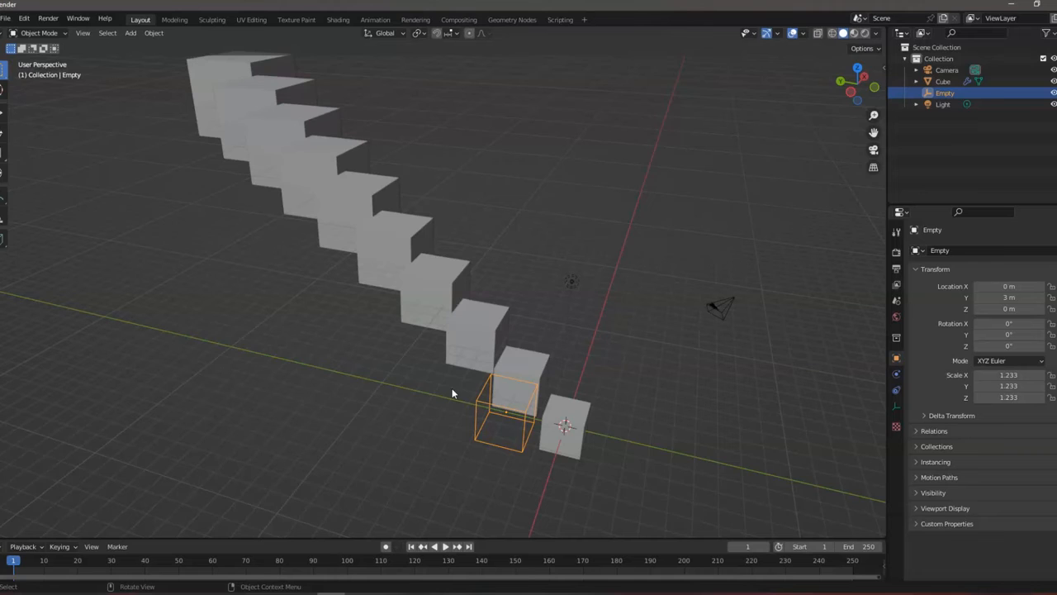
{"action": "key", "text": "r"}
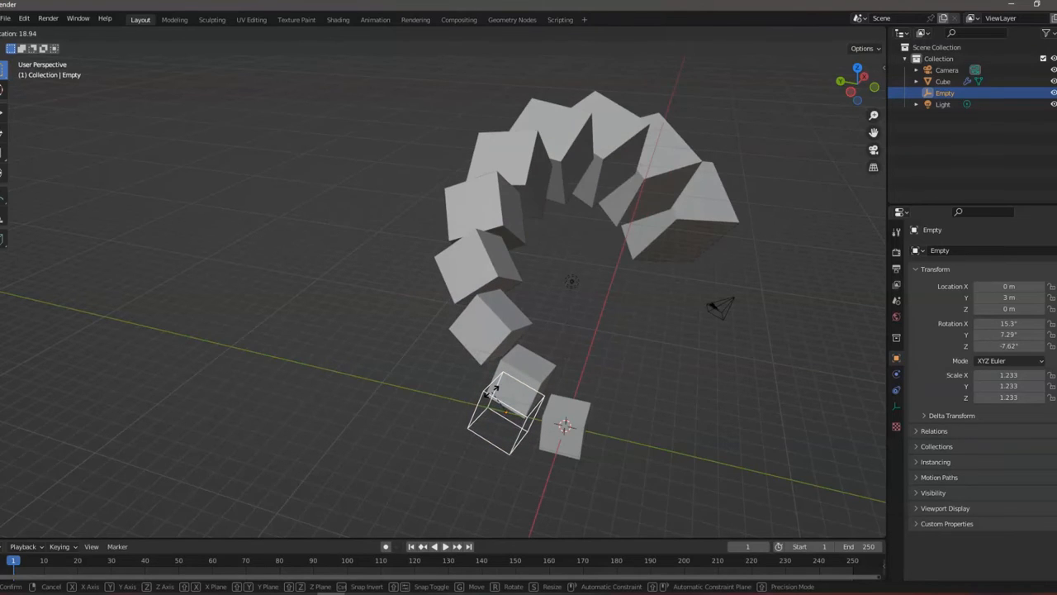
{"action": "left_click", "coordinate": [494, 390]}
{"action": "middle_click_drag", "start_coordinate": [494, 390], "coordinate": [558, 343]}
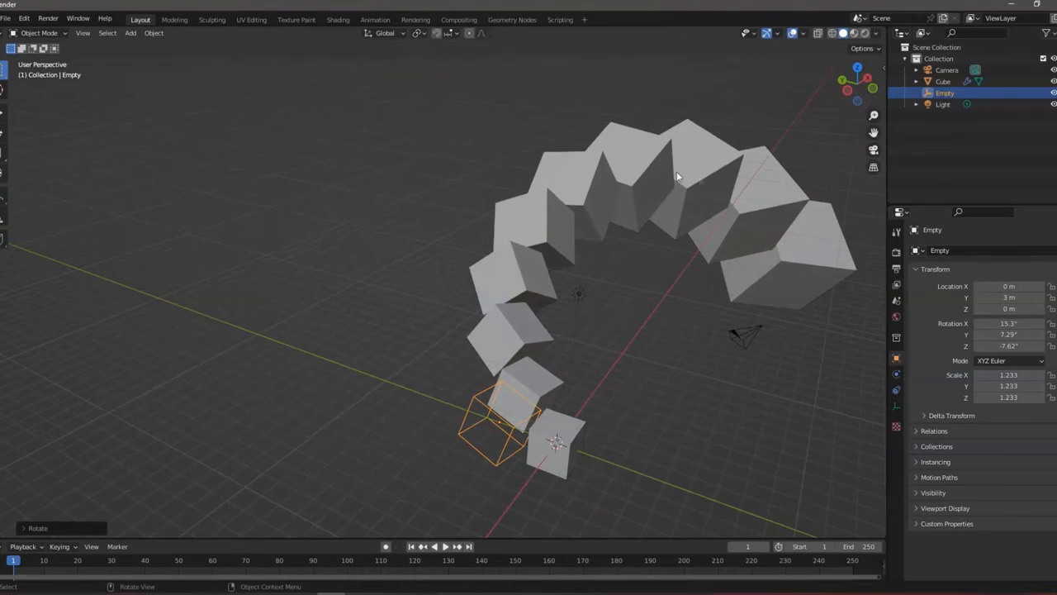
{"action": "middle_click_drag", "start_coordinate": [750, 226], "coordinate": [300, 266]}
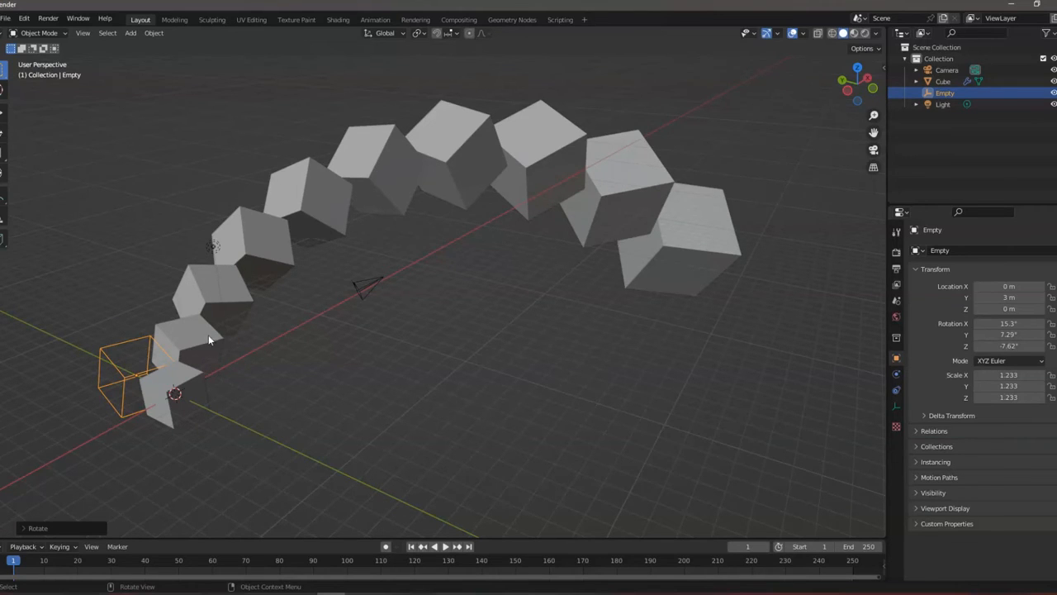
{"action": "key", "text": "ctrl+z"}
{"action": "key", "text": "ctrl+z"}
{"action": "key", "text": "ctrl+z"}
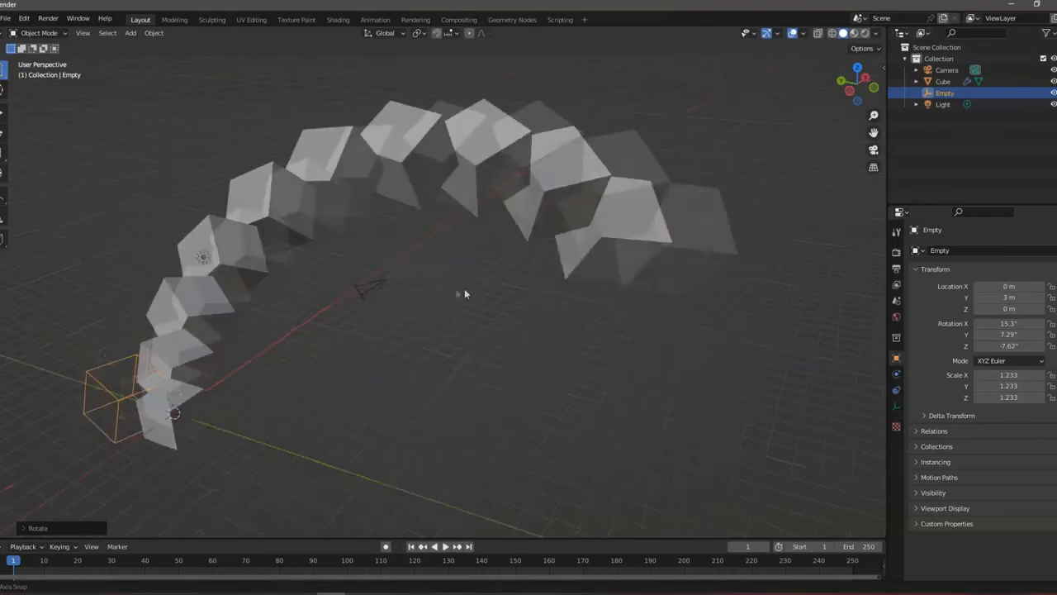
- Try rotating the empty around the global Z axis to spiral the cubes, and undo the rotation
{"action": "middle_click_drag", "start_coordinate": [413, 300], "coordinate": [326, 252]}
{"action": "key", "text": "r"}
{"action": "key", "text": "x"}
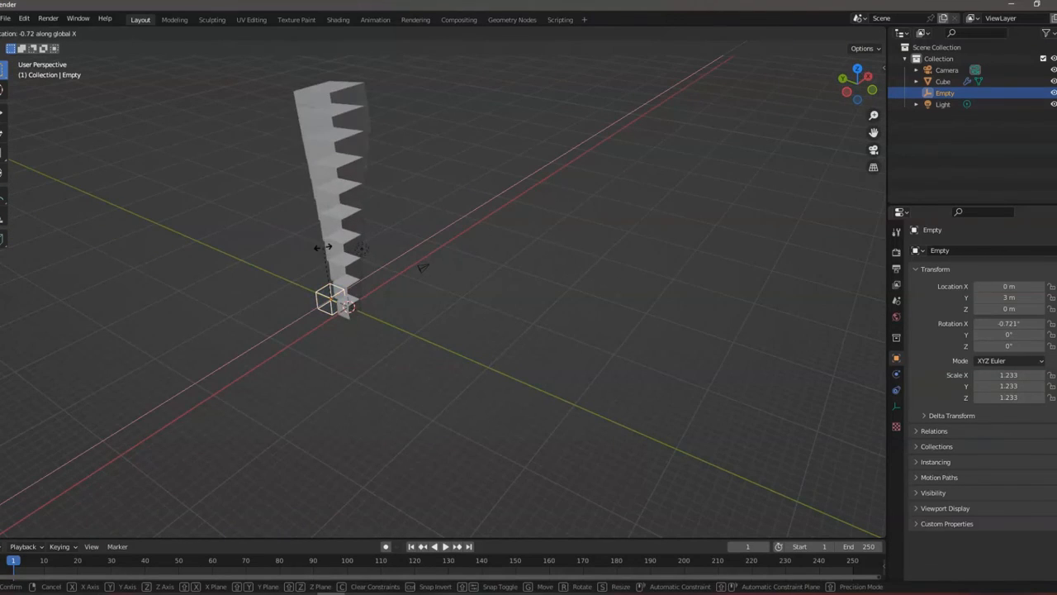
{"action": "key", "text": "z"}
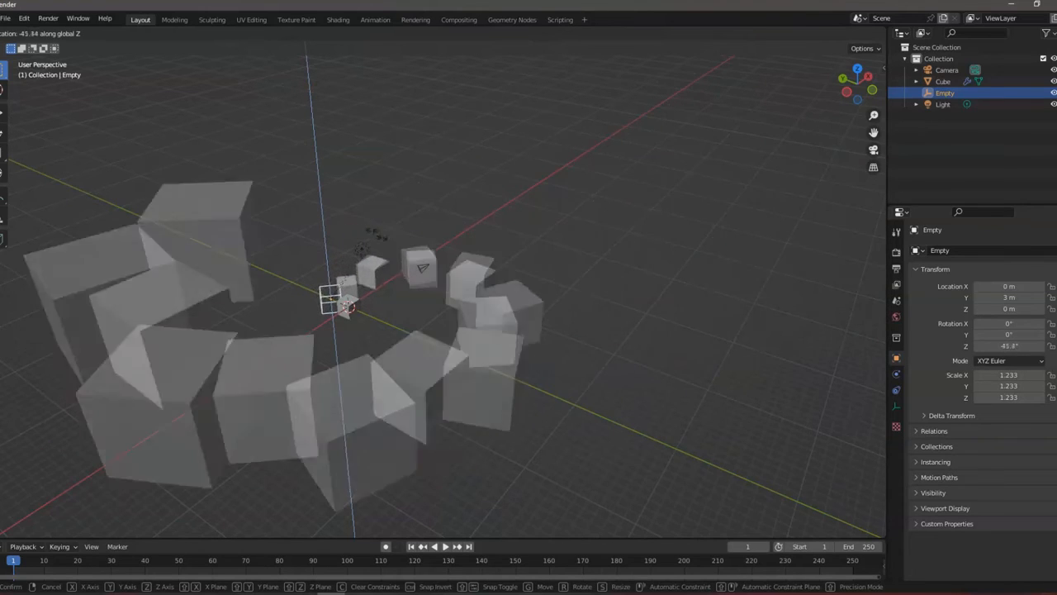
{"action": "left_click", "coordinate": [383, 237]}
{"action": "middle_click_drag", "start_coordinate": [422, 236], "coordinate": [366, 269]}
{"action": "key", "text": "ctrl+z"}
- Rescale the empty to about 1.189 and move it to about X -3.676 m, Y 5.672 m, Z -0.605 m
{"action": "key", "text": "s"}
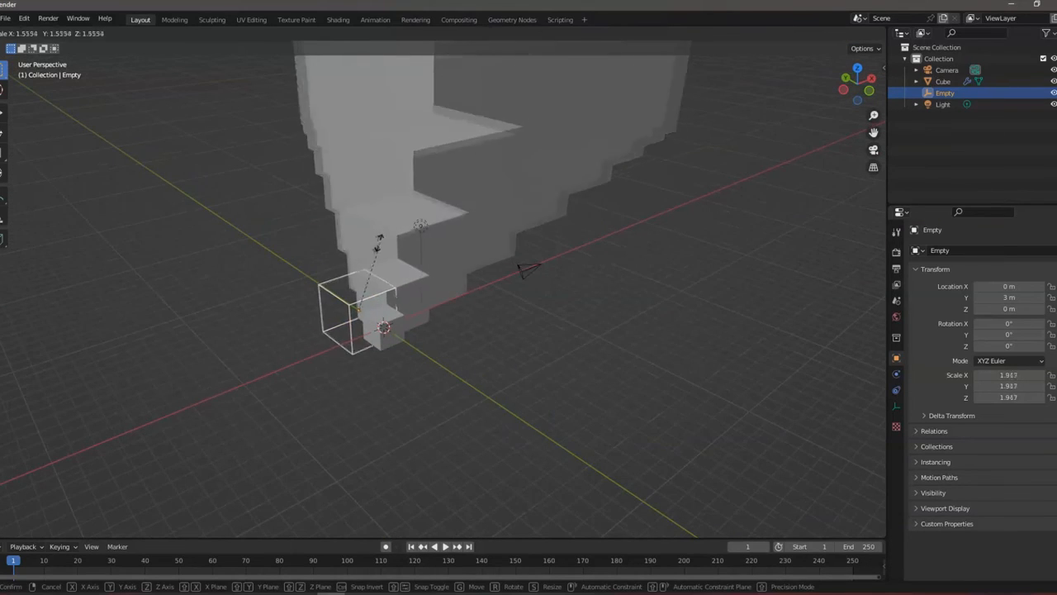
{"action": "left_click", "coordinate": [360, 266]}
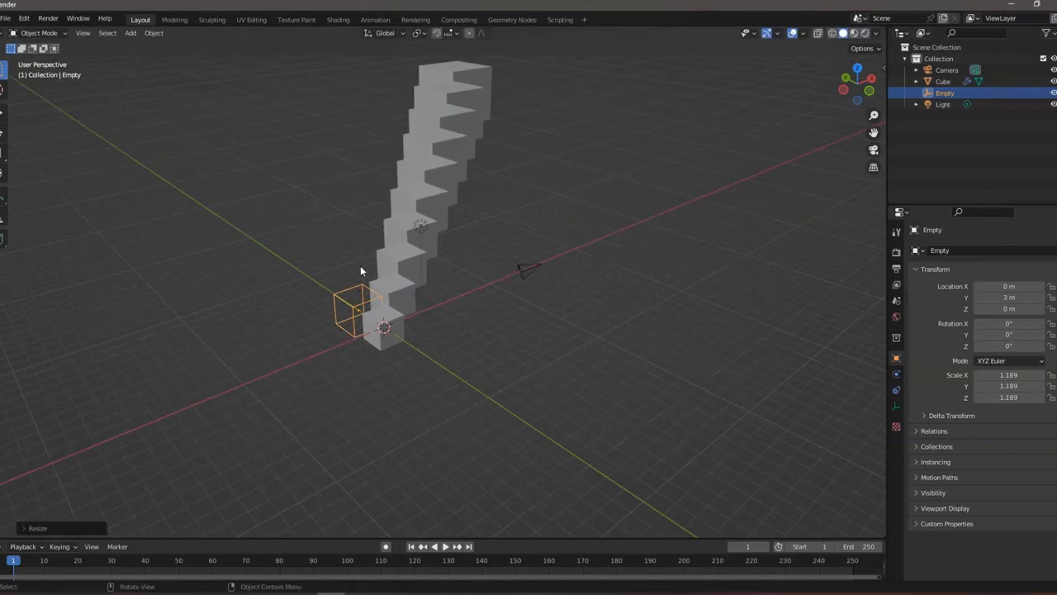
{"action": "key", "text": "g"}
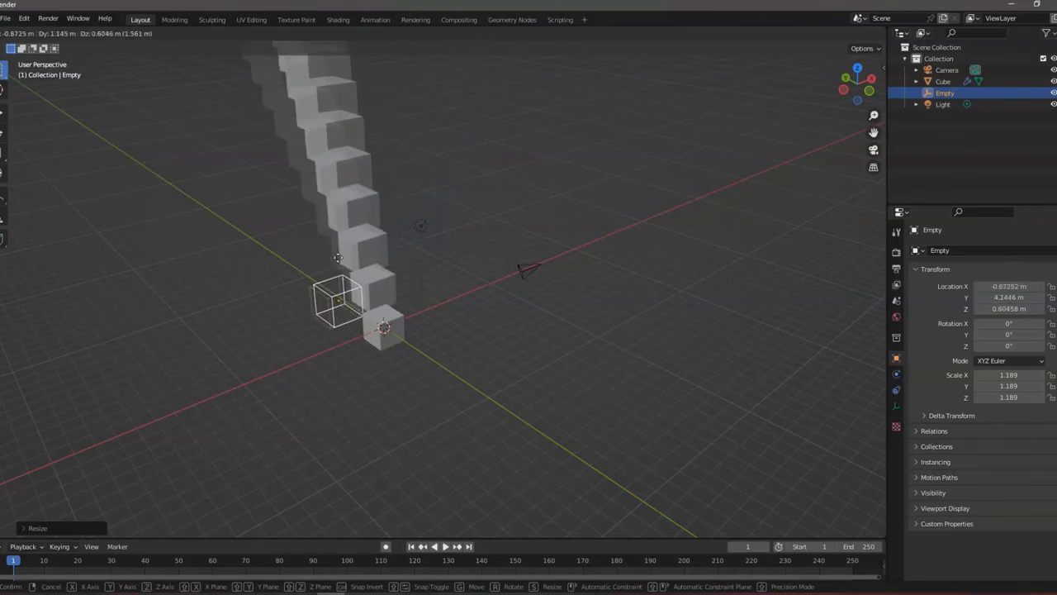
{"action": "left_click", "coordinate": [283, 286]}
- Scale the empty down uniformly to about 0.925 so the cube copies shrink progressively
{"action": "scroll", "coordinate": [282, 286], "scroll_direction": "down", "scroll_amount": 3}
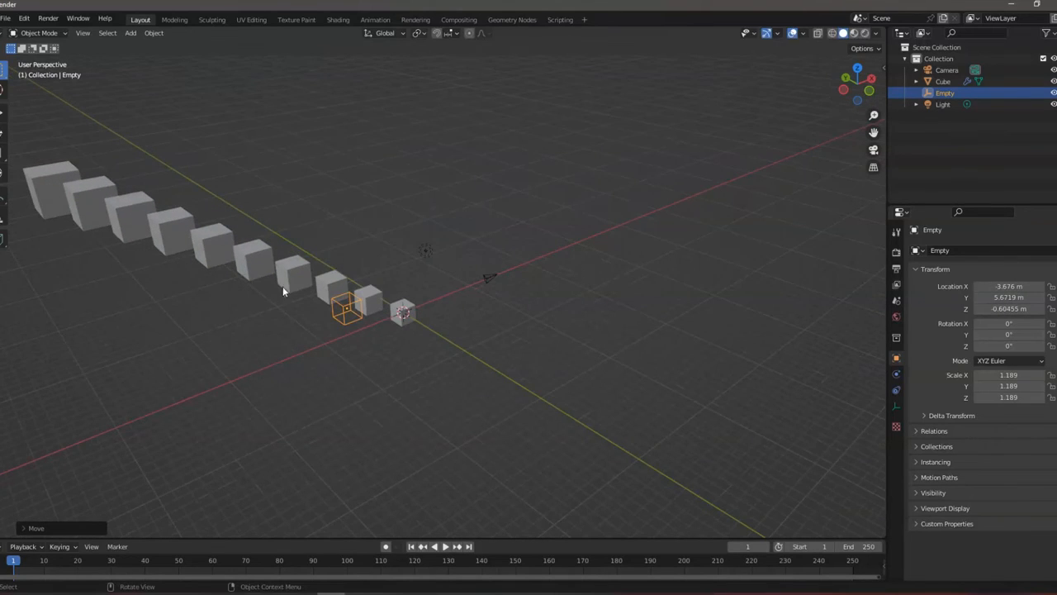
{"action": "key", "text": "s"}
{"action": "left_click", "coordinate": [305, 281]}
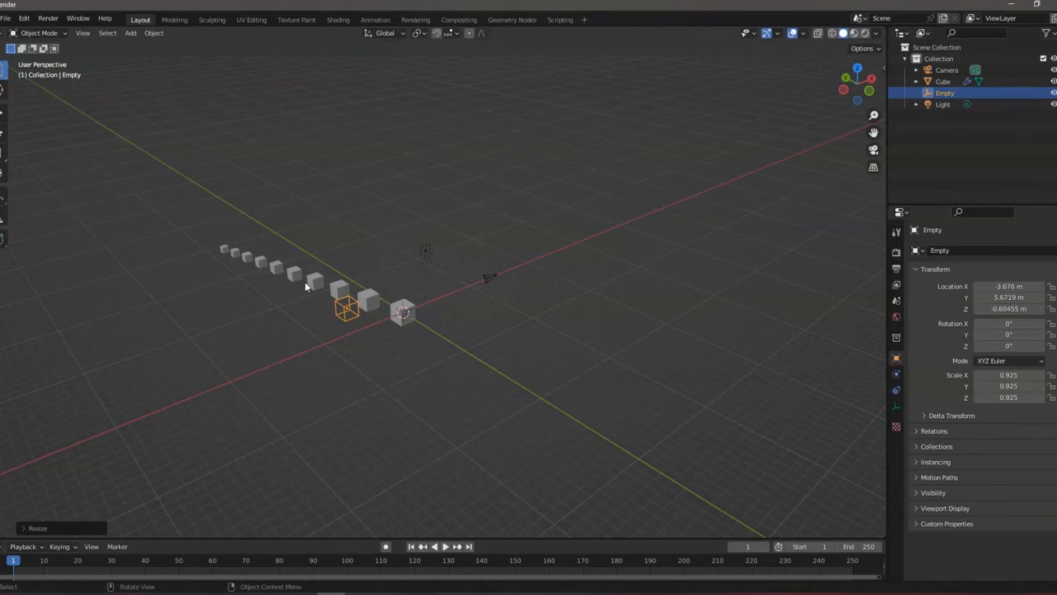
- Scale the empty down uniformly to about 0.738 so the array copies shrink more strongly
{"action": "scroll", "coordinate": [293, 302], "scroll_direction": "up", "scroll_amount": 1}
{"action": "key", "text": "s"}
{"action": "left_click", "coordinate": [297, 306]}
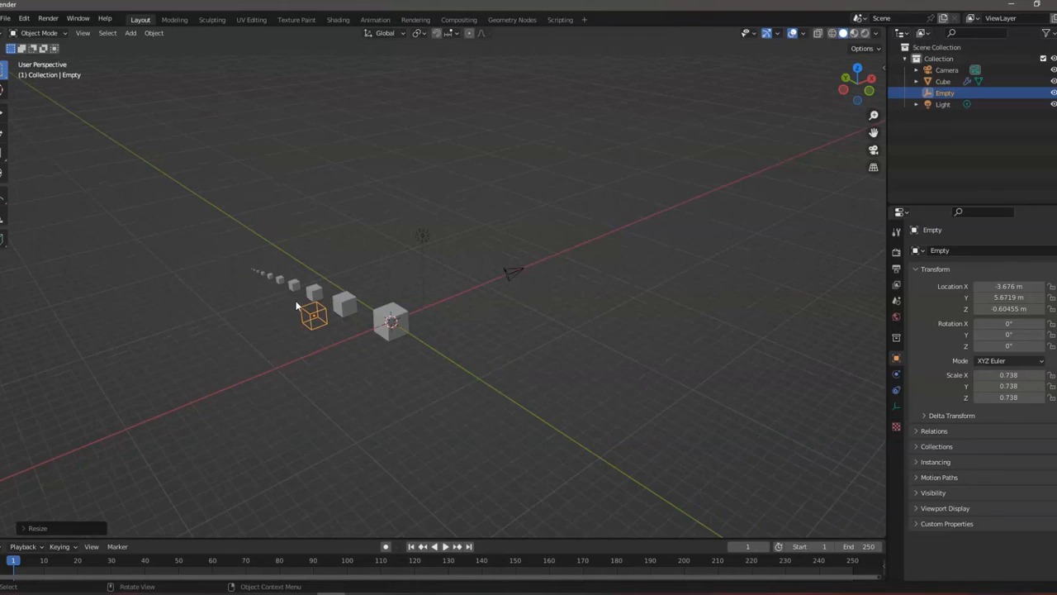
- Move the empty to about X -6.012 m, Y 8.506 m, Z 0.675 m to spread the shrinking copies farther apart
{"action": "scroll", "coordinate": [351, 303], "scroll_direction": "up", "scroll_amount": 4}
{"action": "key", "text": "r"}
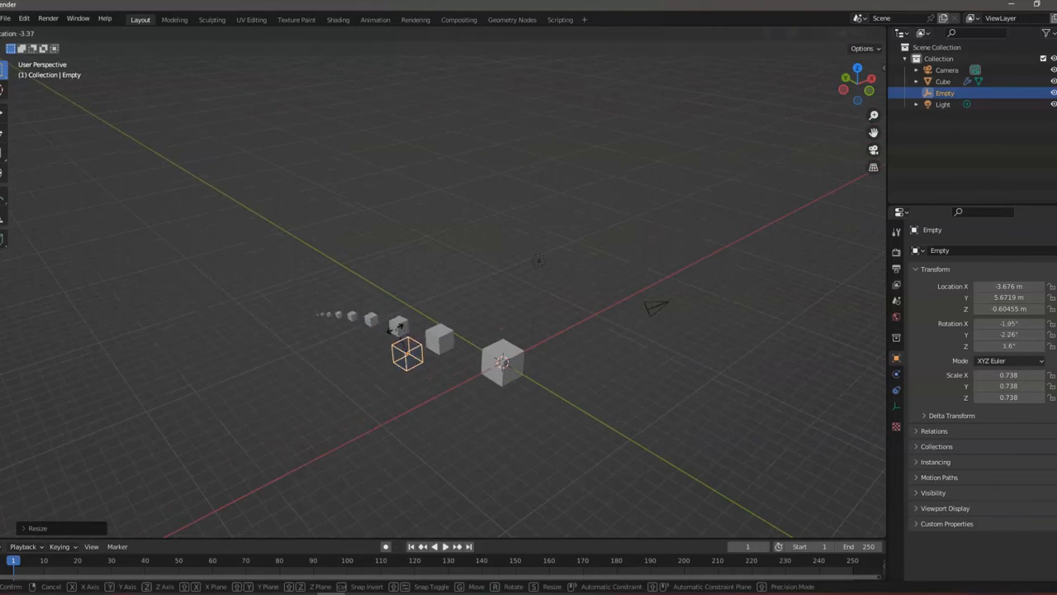
{"action": "key", "text": "Escape"}
{"action": "key", "text": "g"}
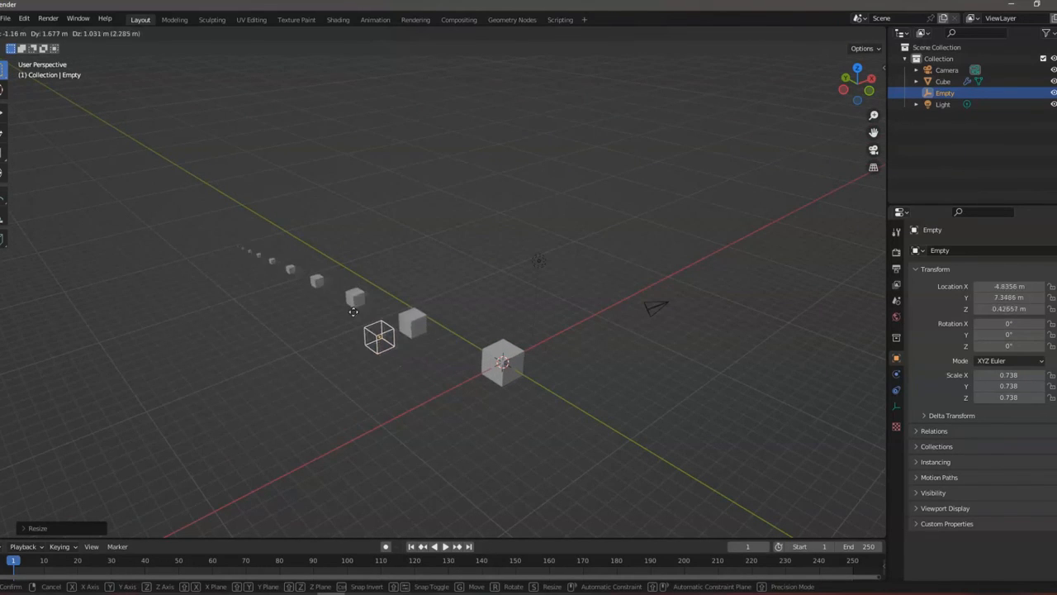
{"action": "left_click", "coordinate": [329, 307]}
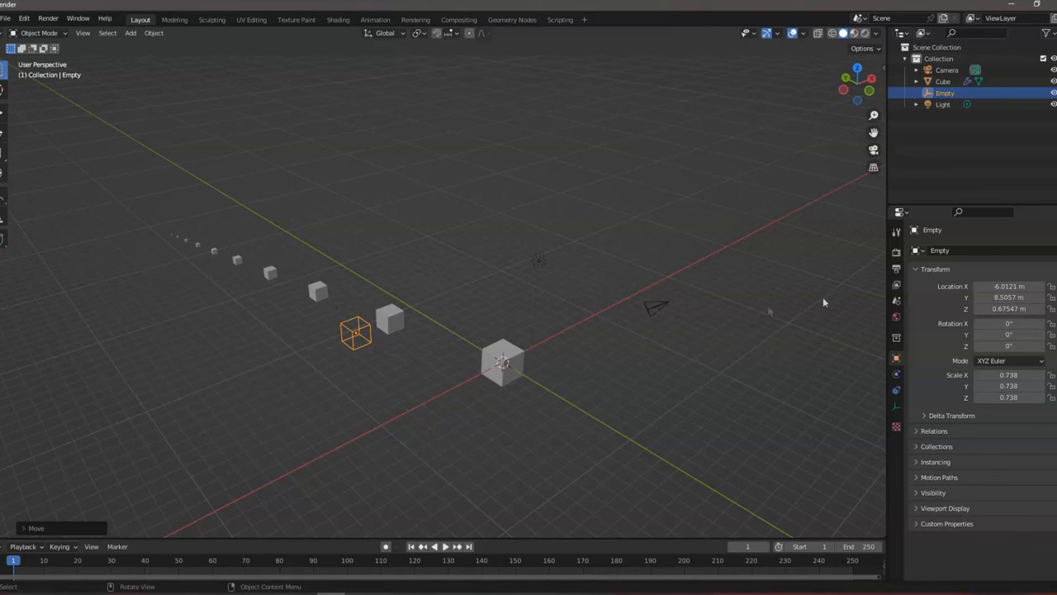
- Select the cube and switch its Array modifier's Object Offset off and back on to compare the two arrangements
{"action": "scroll", "coordinate": [660, 358], "scroll_direction": "up", "scroll_amount": 1}
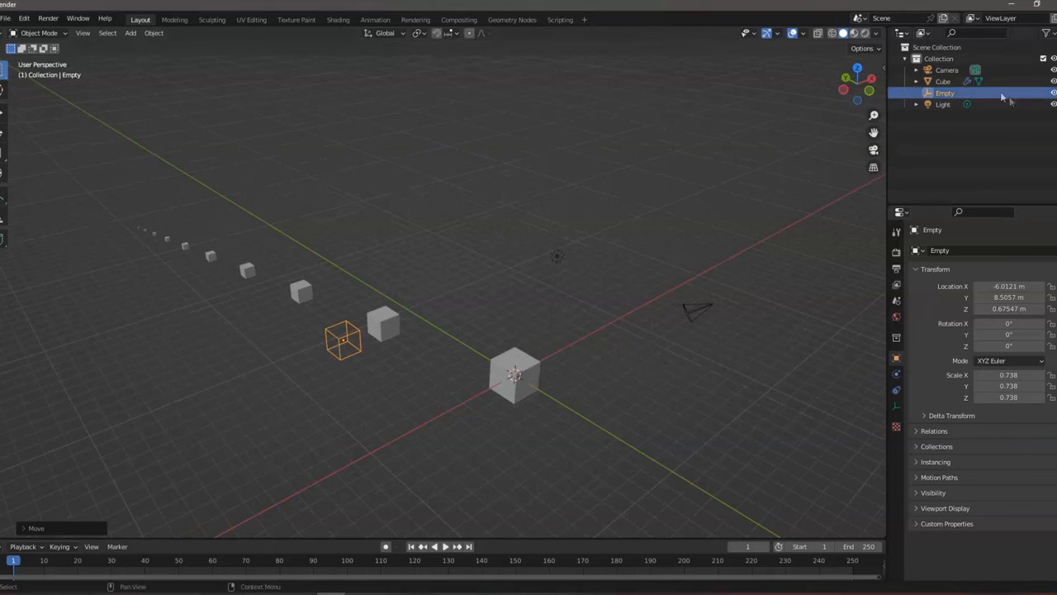
{"action": "left_click", "coordinate": [946, 70]}
{"action": "left_click", "coordinate": [945, 81]}
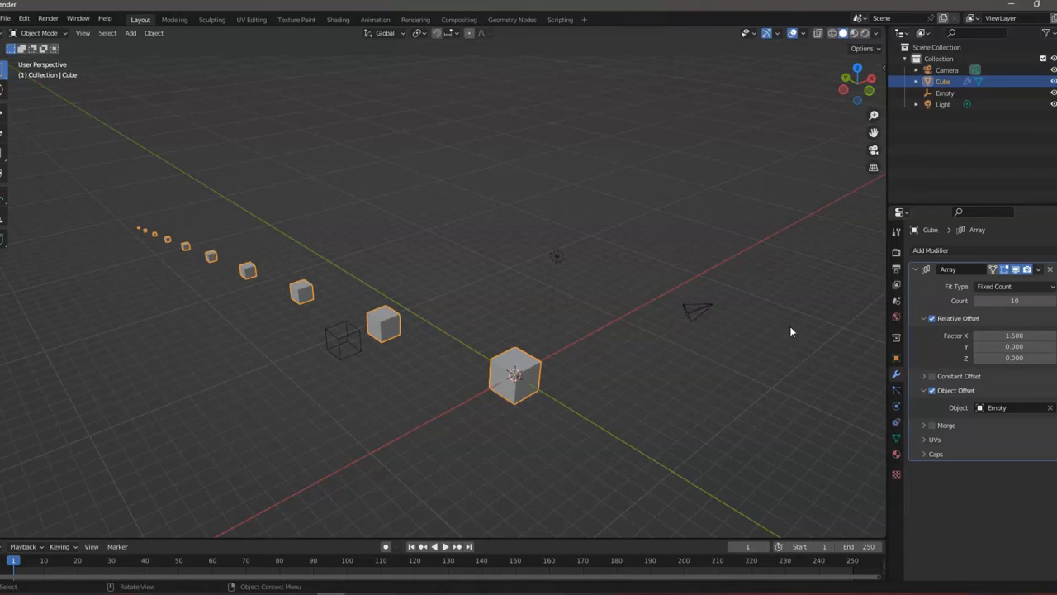
{"action": "left_click", "coordinate": [941, 392]}
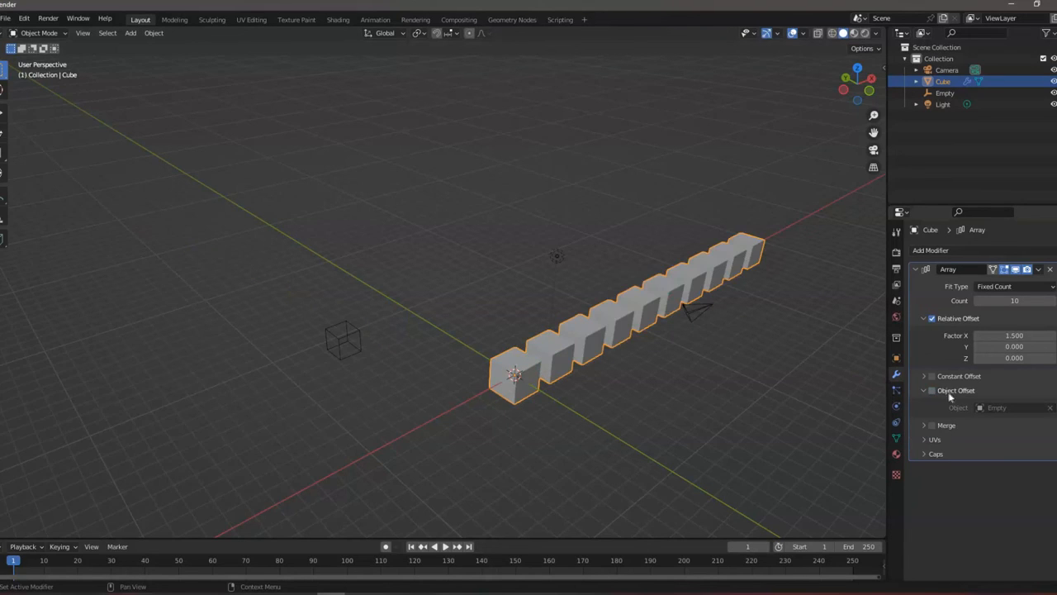
{"action": "left_click", "coordinate": [932, 390]}
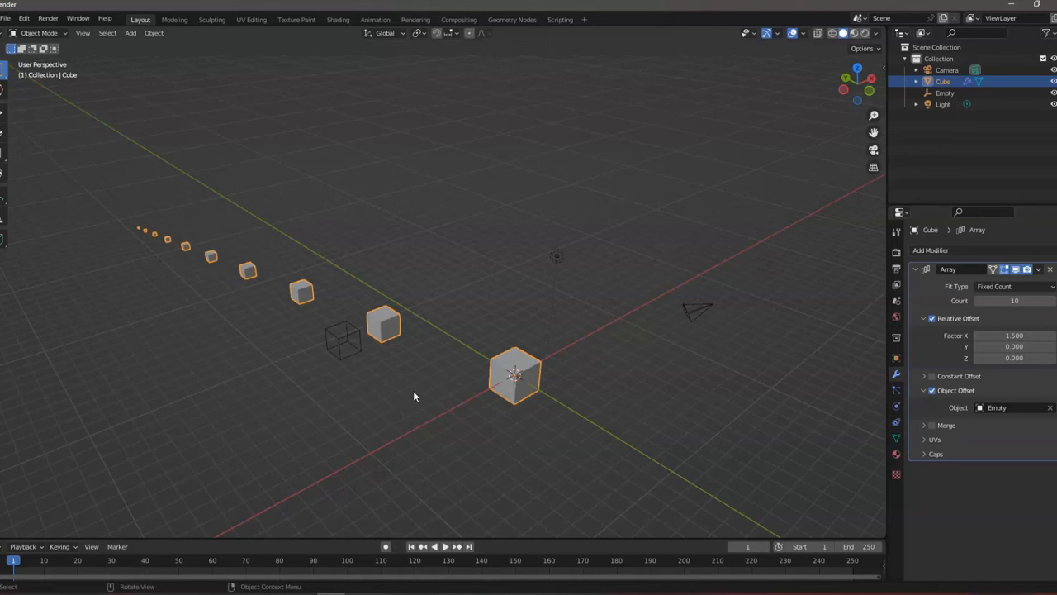
{"action": "scroll", "coordinate": [752, 391], "scroll_direction": "up", "scroll_amount": 1}
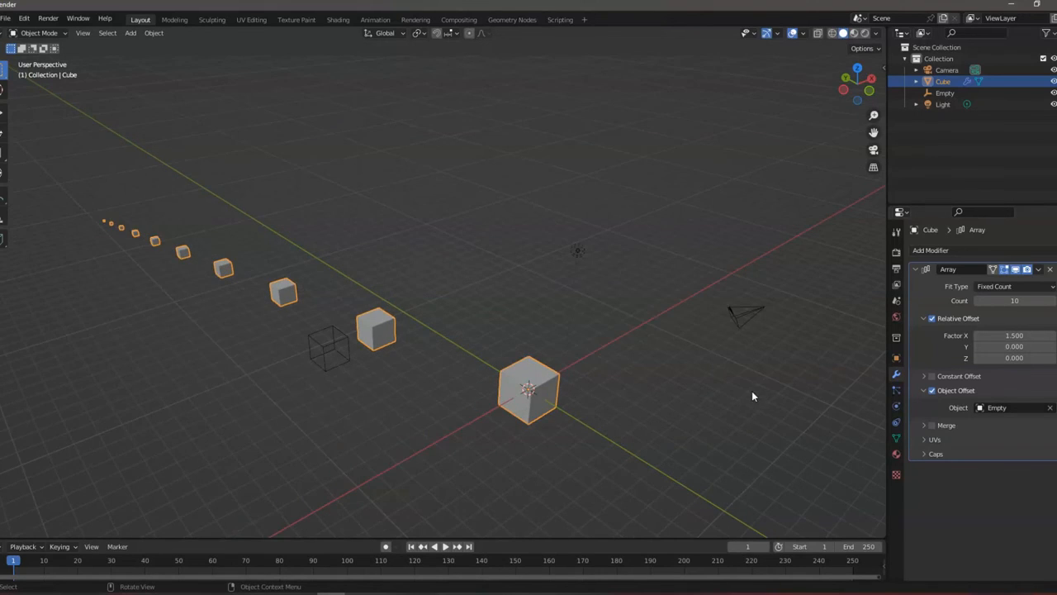
{"action": "scroll", "coordinate": [740, 388], "scroll_direction": "down", "scroll_amount": 2}
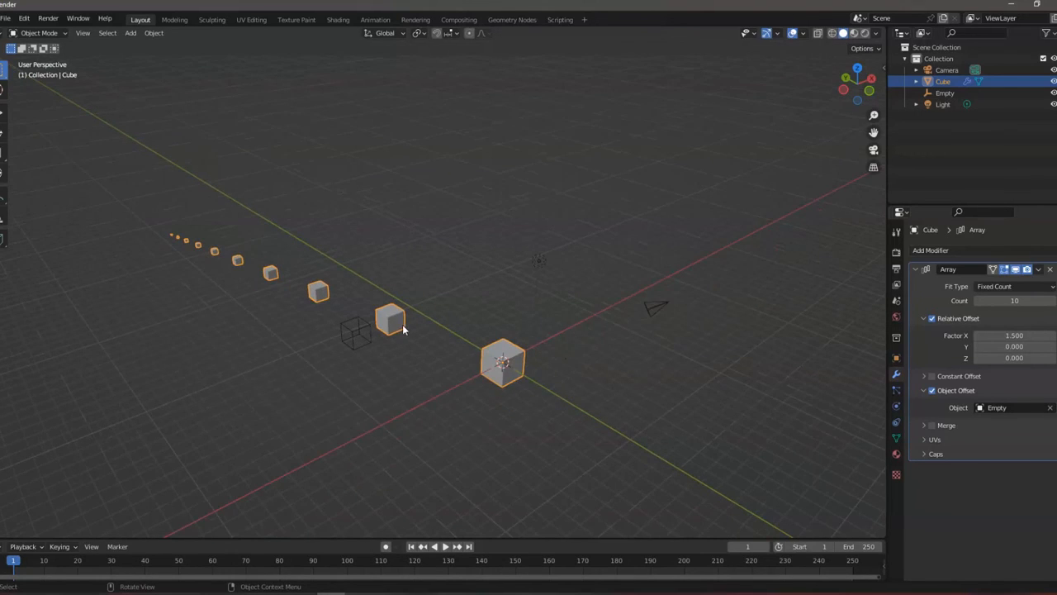